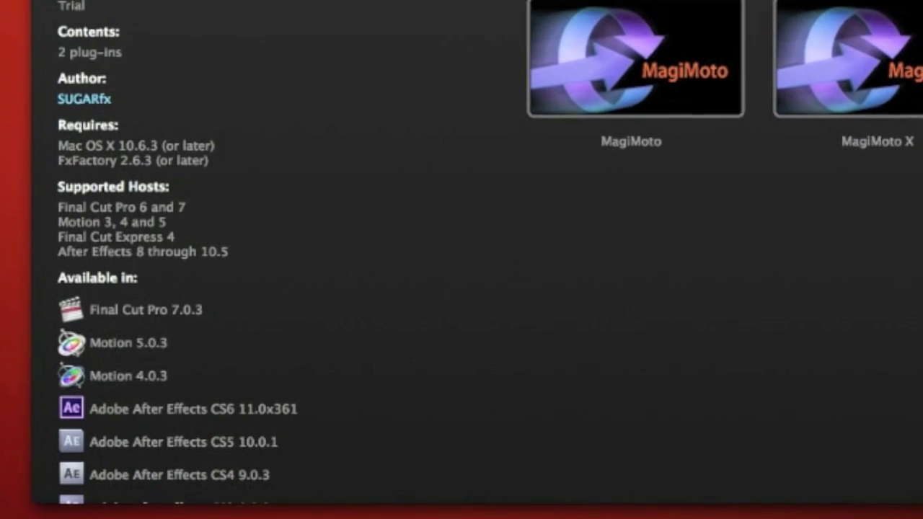
Scroll the MagiMoto info panel to read Requires, Supported Hosts and Available in.
{"action": "scroll", "coordinate": [476, 274], "scroll_direction": "down", "scroll_amount": 2}
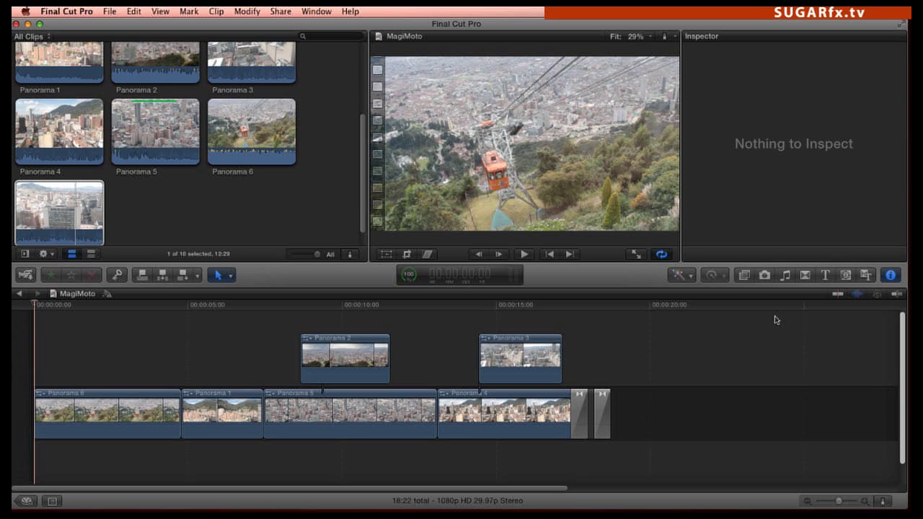
Browse the available video effects and transitions.
{"action": "left_click", "coordinate": [744, 275]}
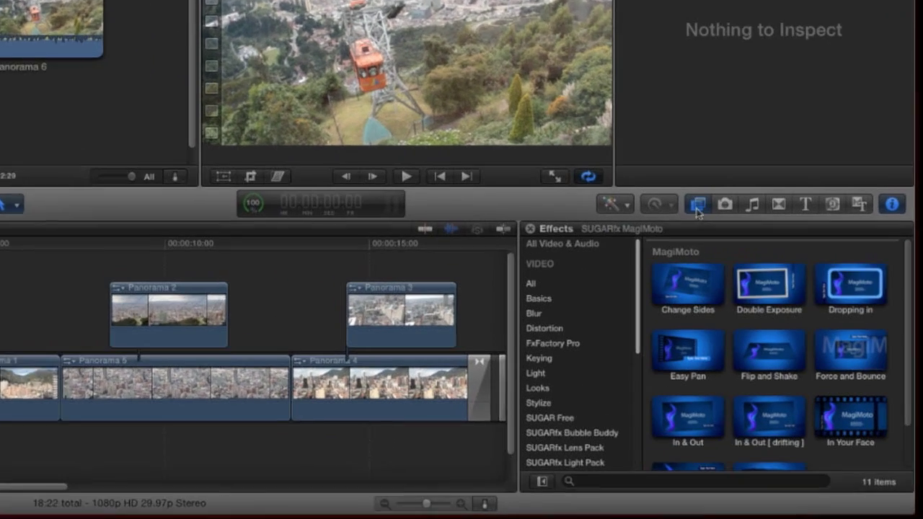
{"action": "scroll", "coordinate": [534, 157], "scroll_direction": "down", "scroll_amount": 5}
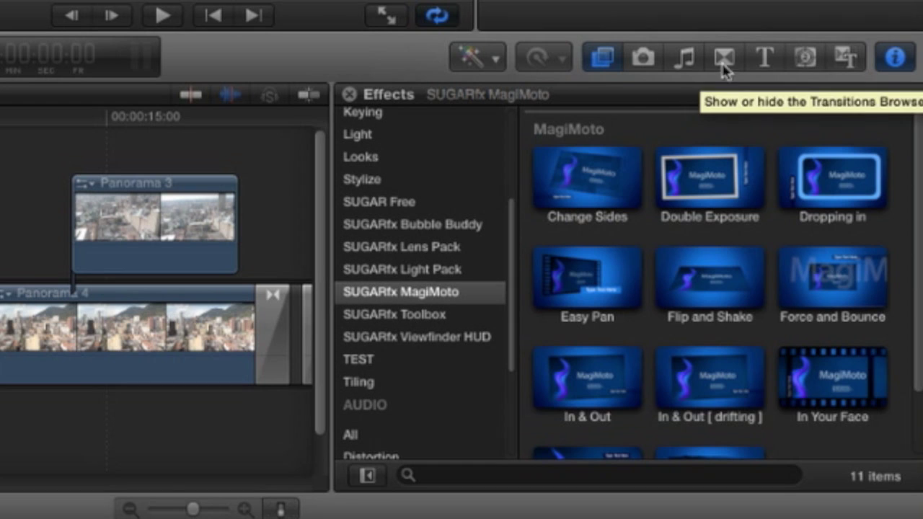
{"action": "left_click", "coordinate": [734, 82]}
{"action": "scroll", "coordinate": [519, 137], "scroll_direction": "down", "scroll_amount": 3}
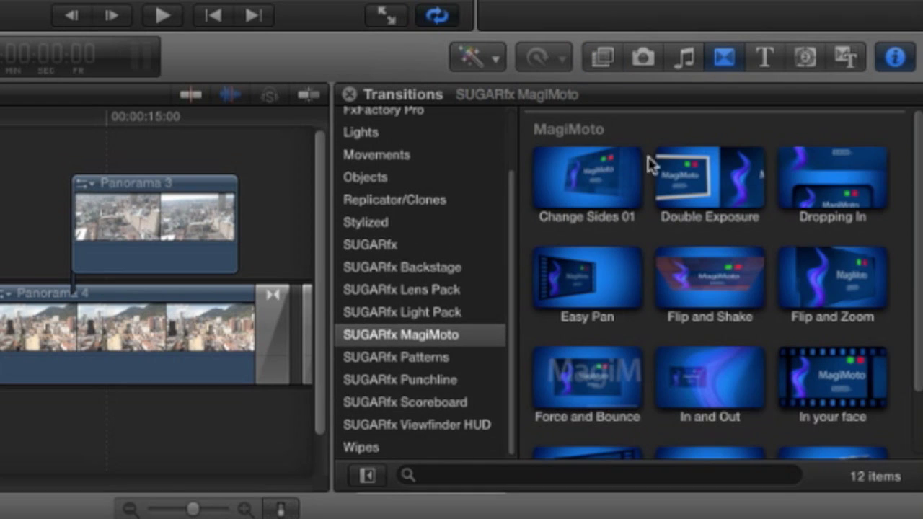
Show the MagiMoto theme in the Themes browser and turn off audio skimming.
{"action": "left_click", "coordinate": [766, 58]}
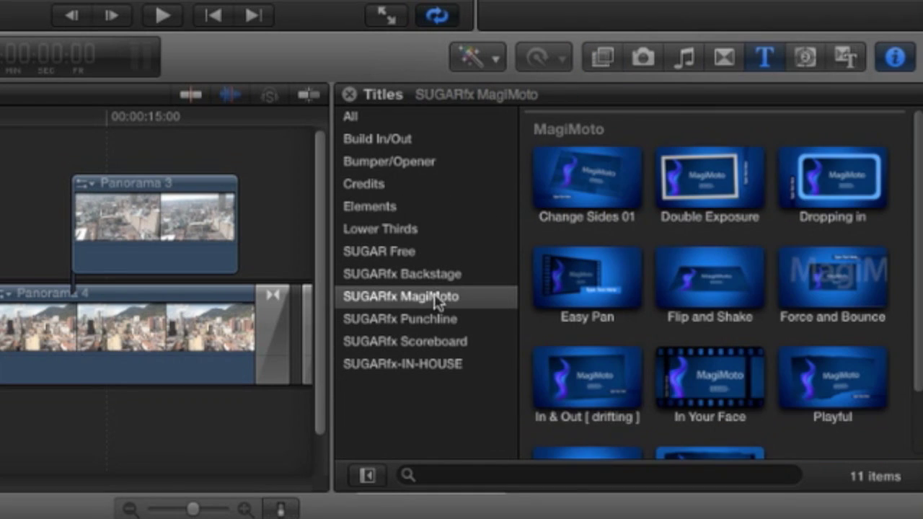
{"action": "left_click", "coordinate": [847, 59]}
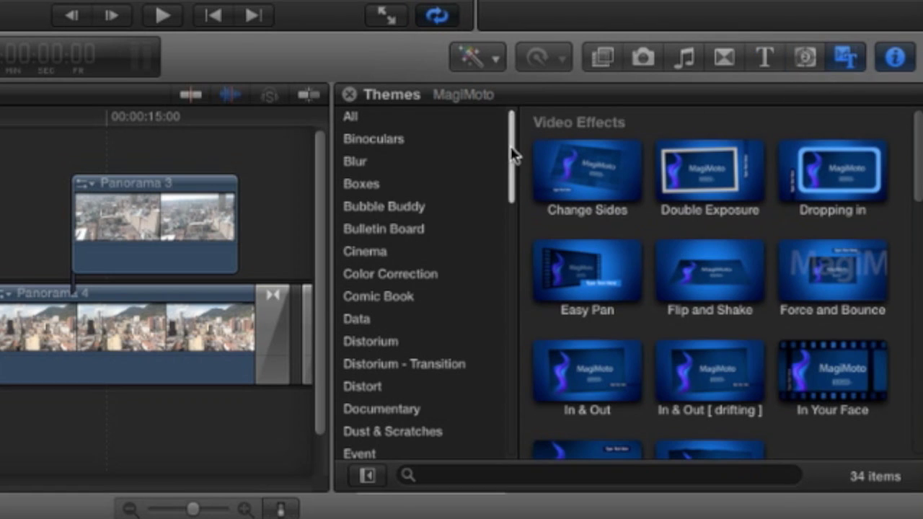
{"action": "left_click_drag", "start_coordinate": [513, 155], "coordinate": [506, 291]}
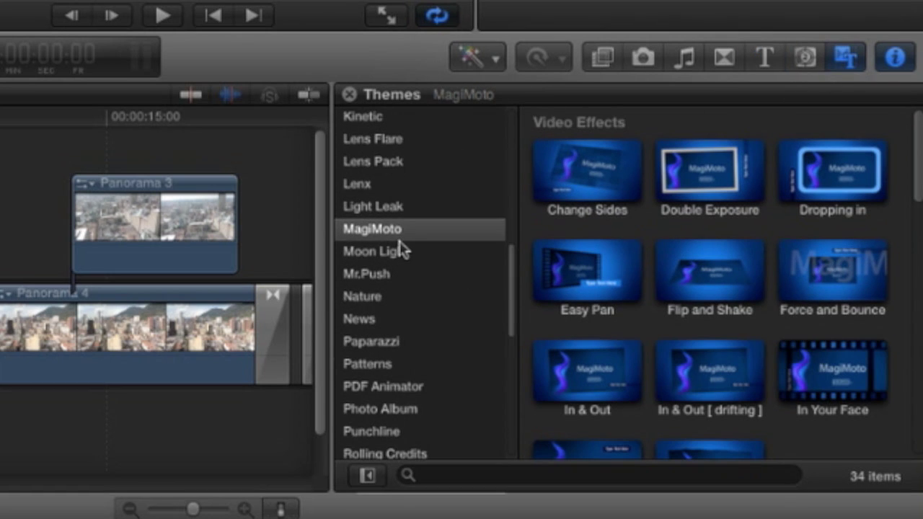
{"action": "key", "text": "shift+s"}
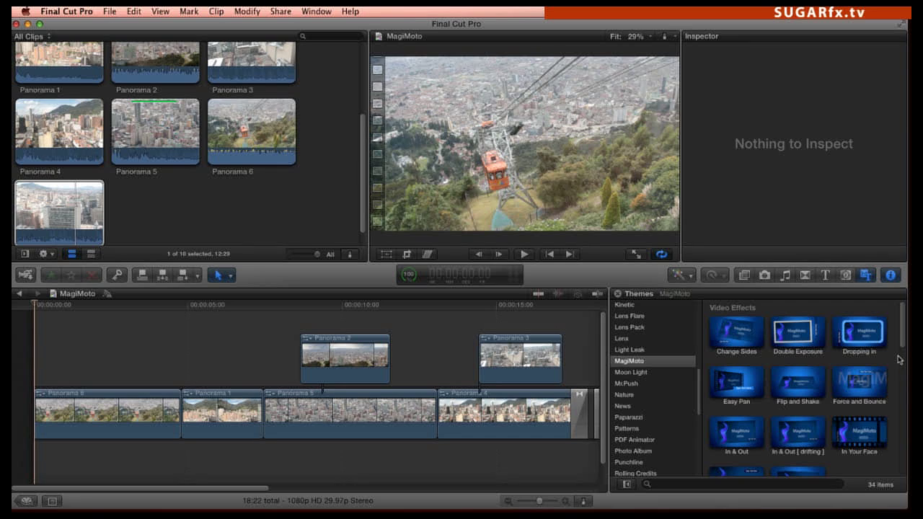
Preview Change Sides 01 and place it at the timeline start above Panorama 6.
{"action": "scroll", "coordinate": [901, 371], "scroll_direction": "down", "scroll_amount": 3}
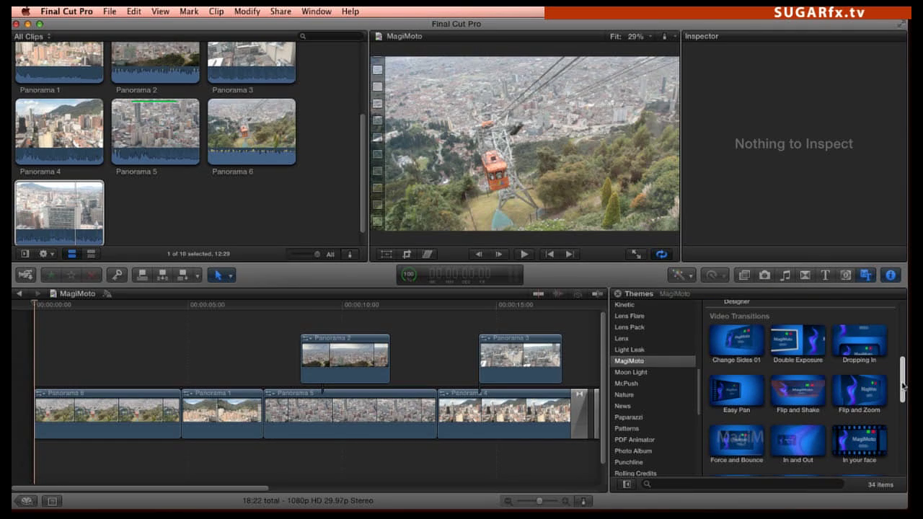
{"action": "left_click_drag", "start_coordinate": [903, 386], "coordinate": [904, 444]}
{"action": "left_click", "coordinate": [738, 343]}
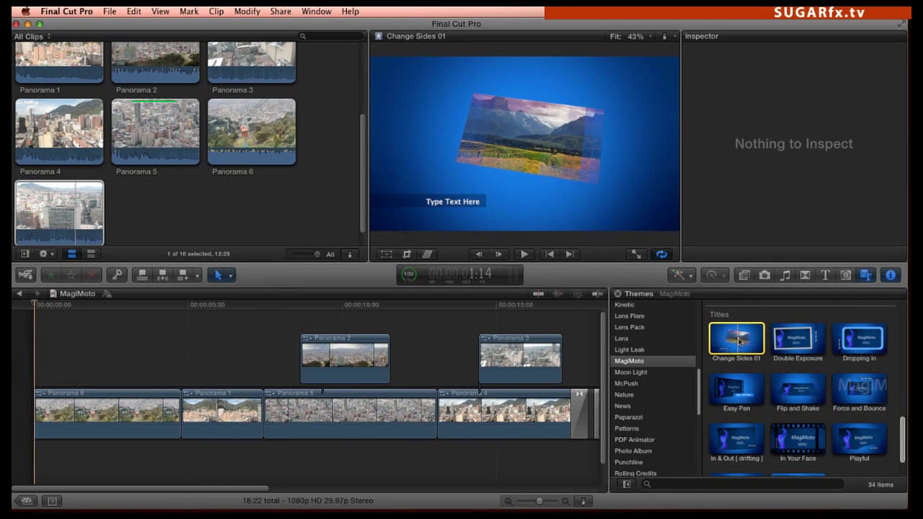
{"action": "left_click_drag", "start_coordinate": [739, 339], "coordinate": [32, 374]}
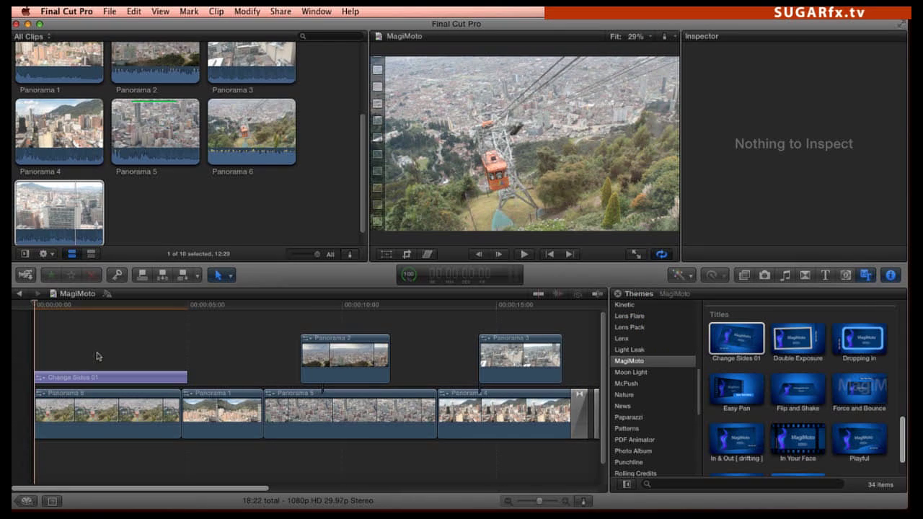
{"action": "left_click", "coordinate": [81, 376]}
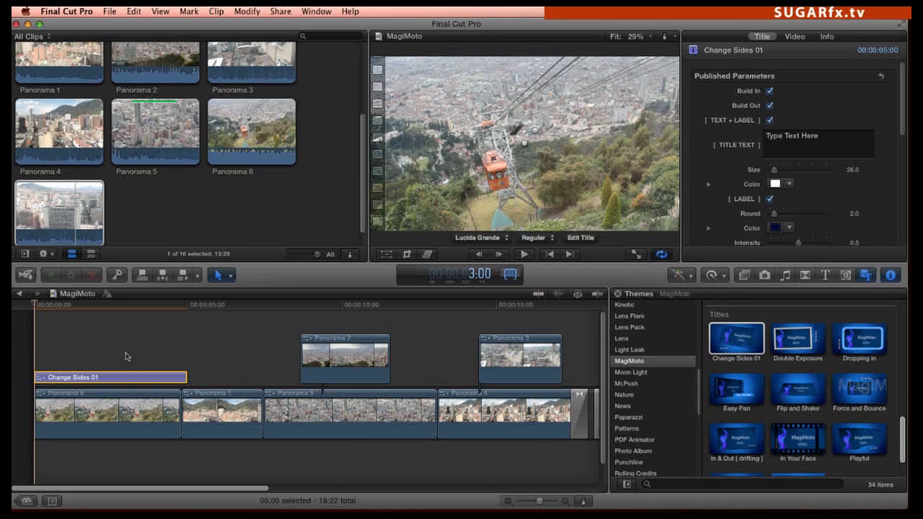
Make the Change Sides 01 title 3 seconds long with Build In turned off.
{"action": "key", "text": "Return"}
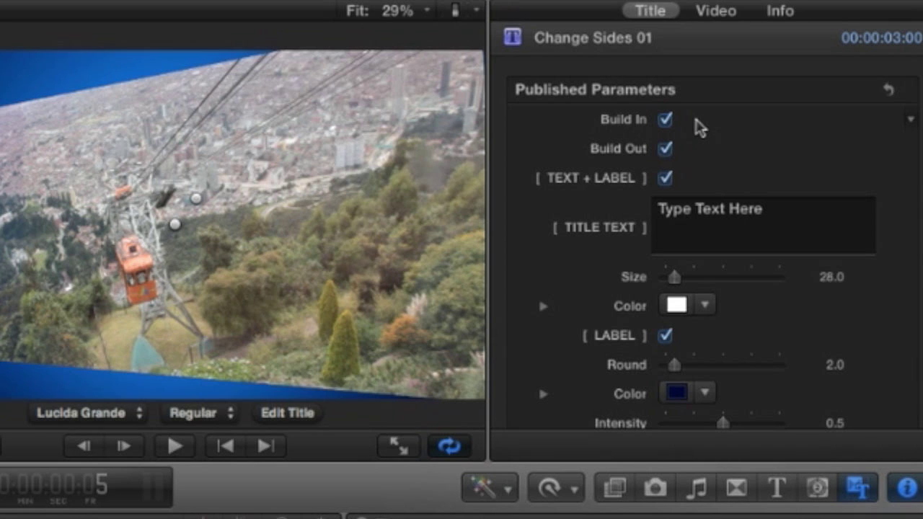
{"action": "left_click", "coordinate": [665, 120]}
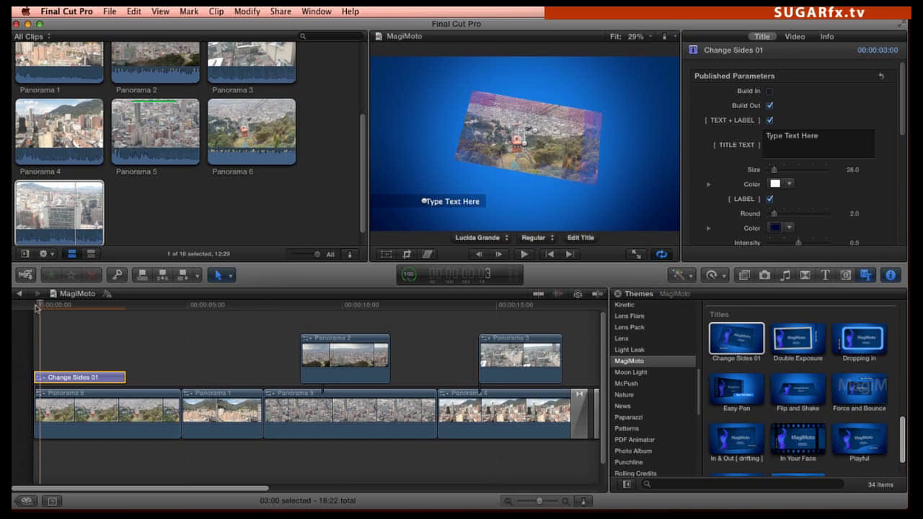
{"action": "left_click", "coordinate": [19, 310]}
Set the title's FRAME style to Curved.
{"action": "mouse_move", "coordinate": [35, 308]}
{"action": "left_mouse_down"}
{"action": "mouse_move", "coordinate": [72, 308]}
{"action": "mouse_move", "coordinate": [38, 301]}
{"action": "left_mouse_up"}
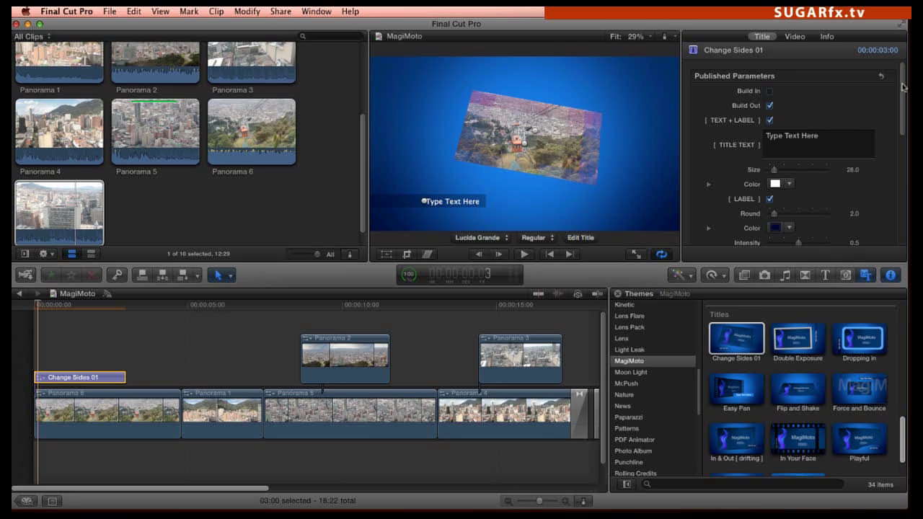
{"action": "scroll", "coordinate": [902, 87], "scroll_direction": "down", "scroll_amount": 5}
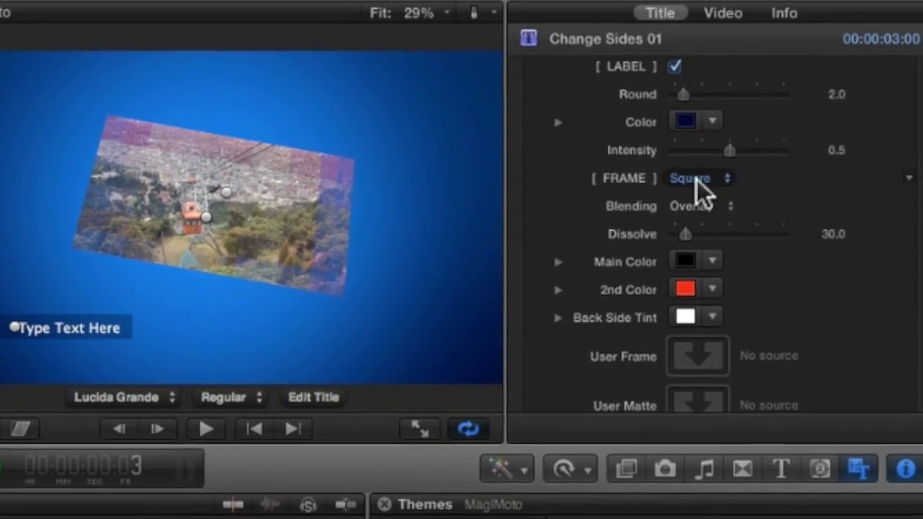
{"action": "left_click", "coordinate": [696, 180]}
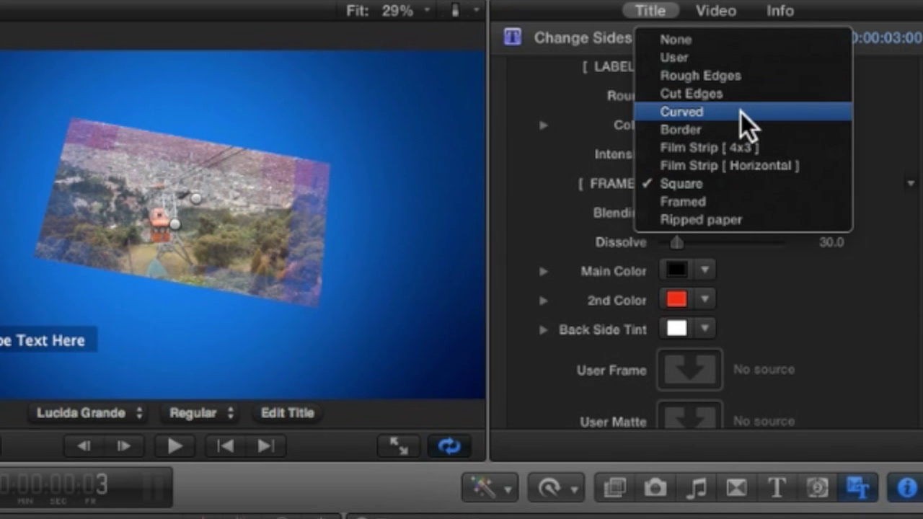
{"action": "left_click", "coordinate": [740, 111]}
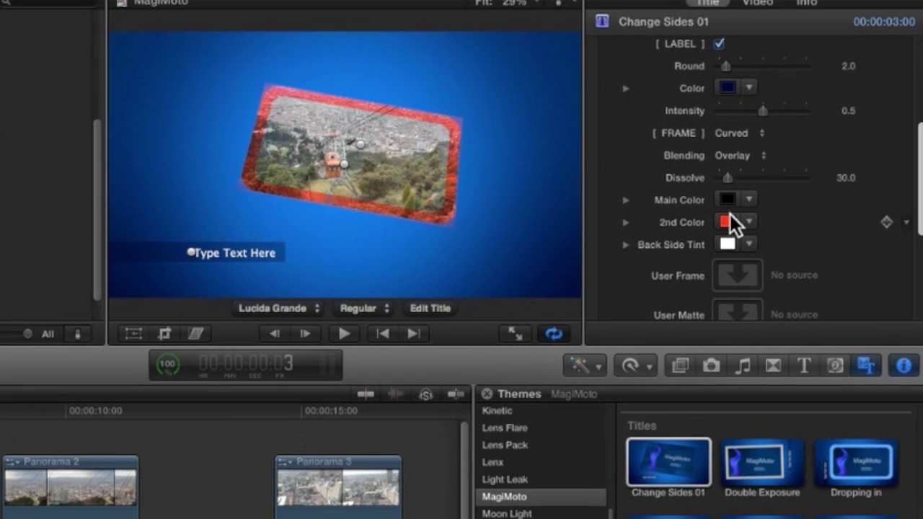
Change the frame's 2nd Color from red to a saturated orange.
{"action": "left_click", "coordinate": [726, 221]}
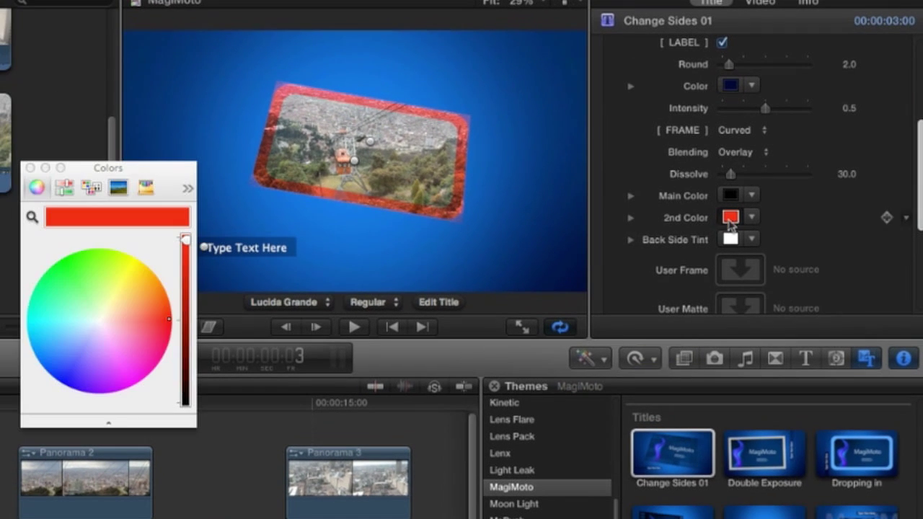
{"action": "left_click", "coordinate": [32, 216]}
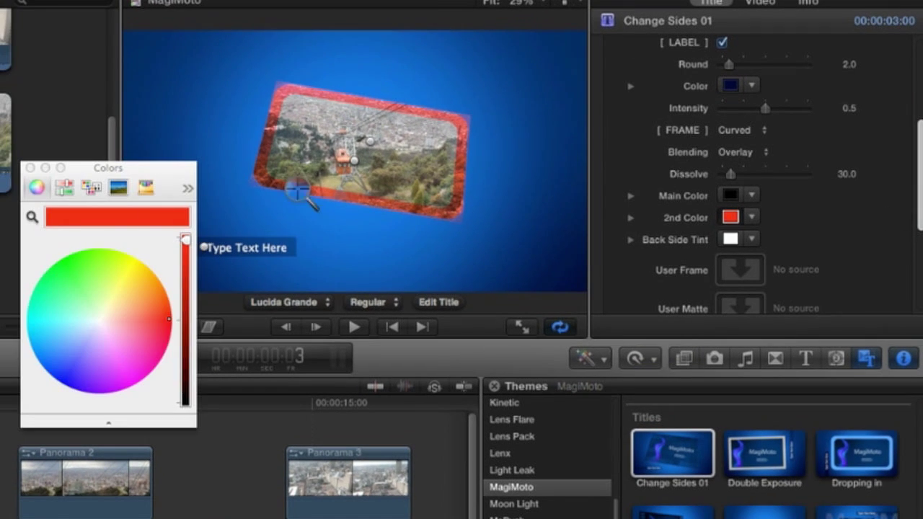
{"action": "left_click", "coordinate": [340, 160]}
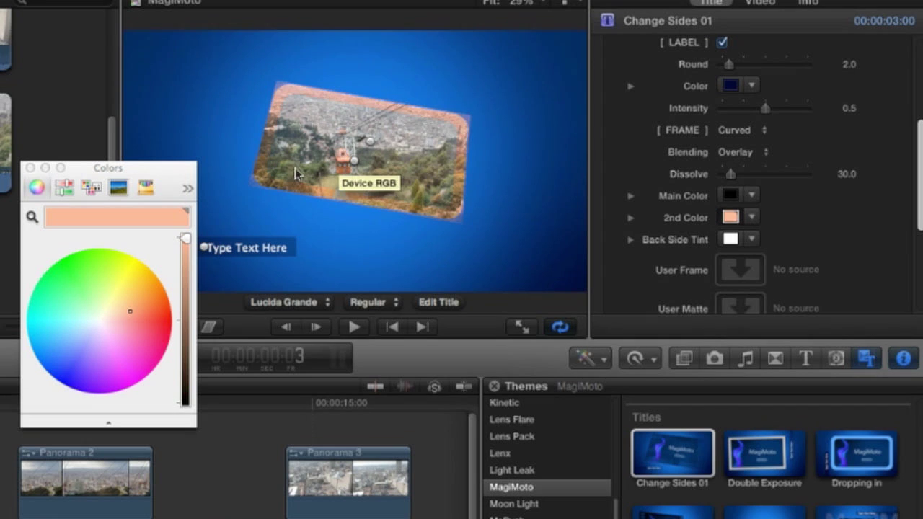
{"action": "left_click_drag", "start_coordinate": [139, 319], "coordinate": [153, 314]}
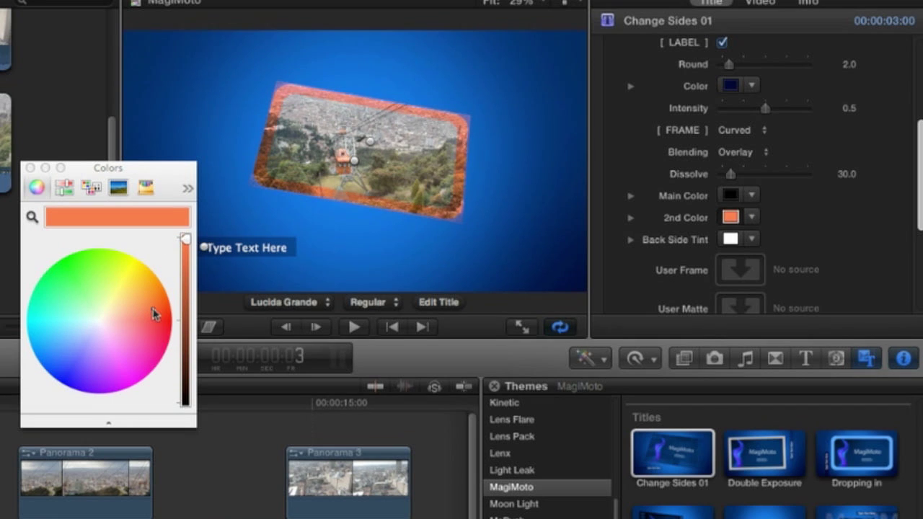
{"action": "left_click", "coordinate": [29, 167]}
Try Normal, Multiply and Screen frame blending, settling on Overlay.
{"action": "left_click", "coordinate": [741, 152]}
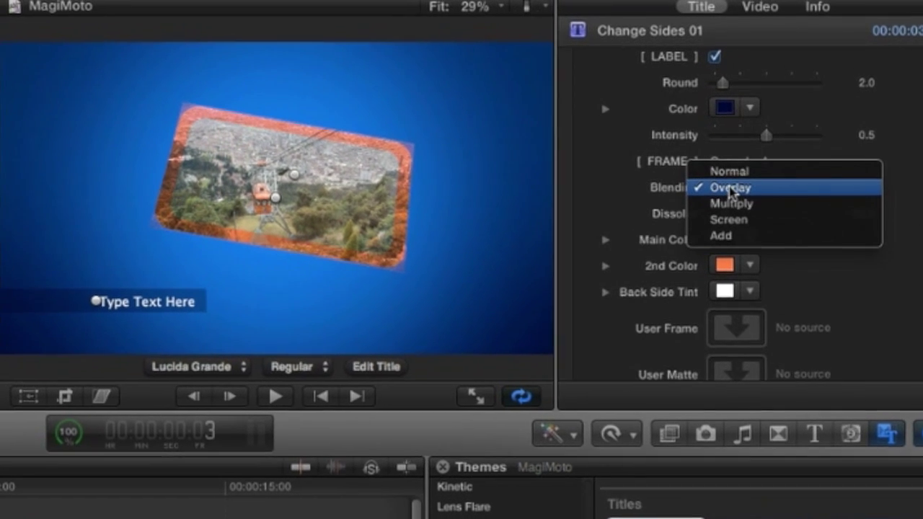
{"action": "left_click", "coordinate": [762, 139]}
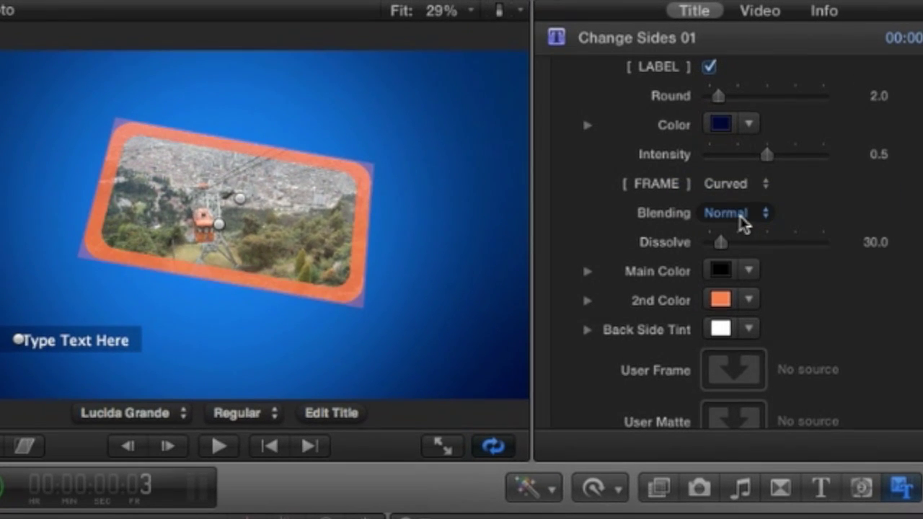
{"action": "left_click", "coordinate": [744, 218]}
{"action": "left_click", "coordinate": [742, 250]}
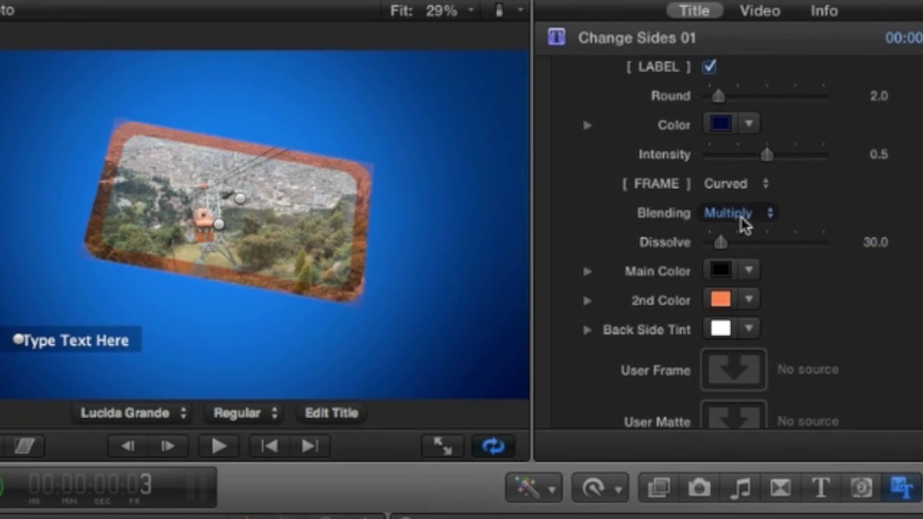
{"action": "left_click", "coordinate": [739, 221]}
{"action": "key", "text": "Escape"}
{"action": "left_click", "coordinate": [741, 217]}
{"action": "left_click", "coordinate": [742, 229]}
{"action": "left_click", "coordinate": [744, 211]}
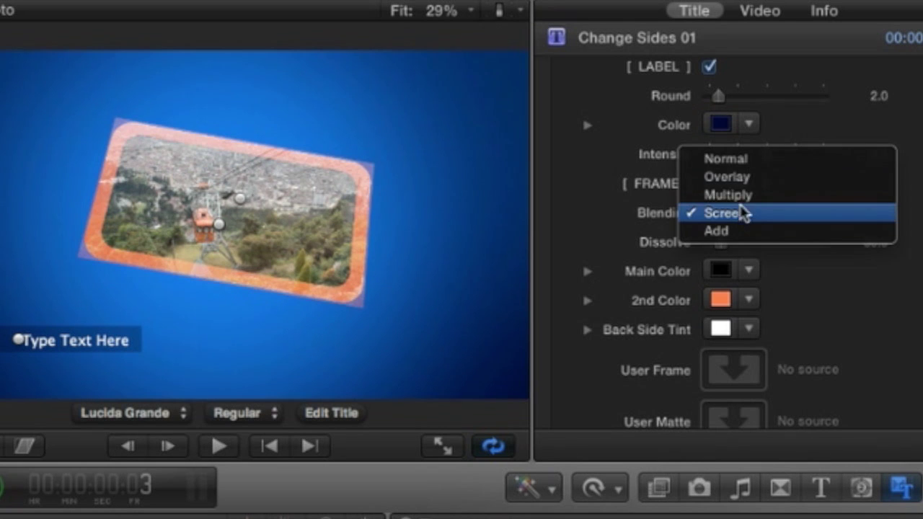
{"action": "key", "text": "Escape"}
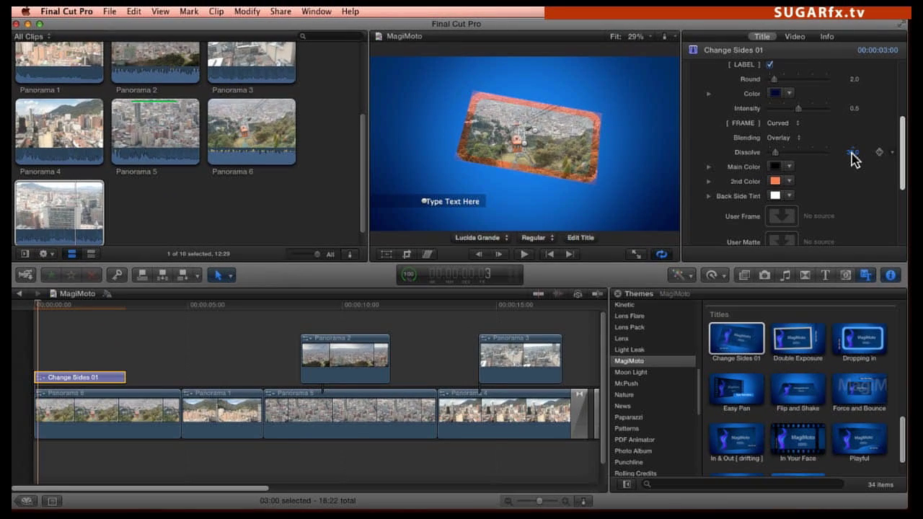
Set the frame Dissolve to 5.0 and try the User frame style against Curved.
{"action": "left_click", "coordinate": [852, 152]}
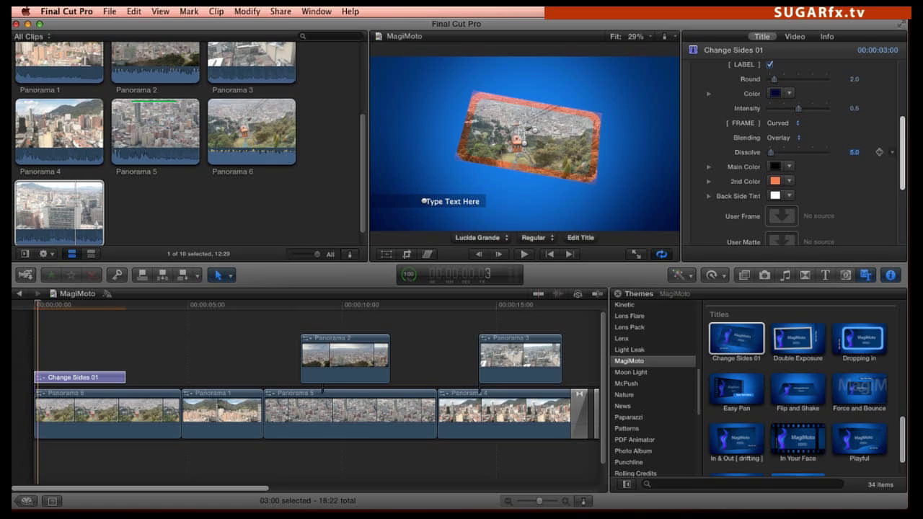
{"action": "scroll", "coordinate": [855, 116], "scroll_direction": "down", "scroll_amount": 2}
{"action": "left_click", "coordinate": [777, 80]}
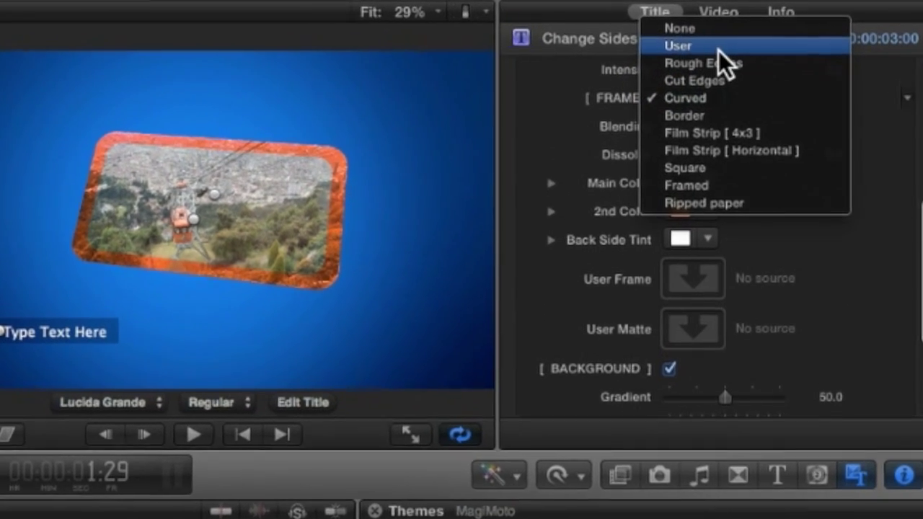
{"action": "left_click", "coordinate": [742, 51]}
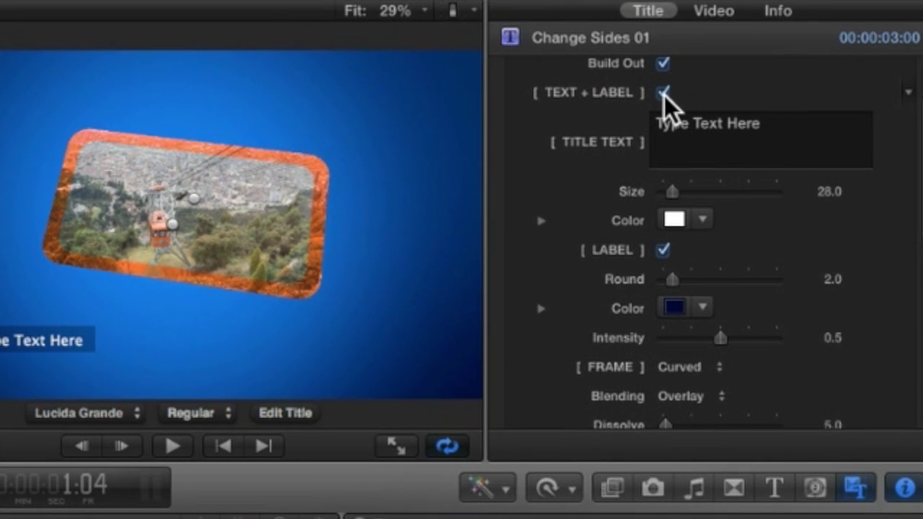
{"action": "left_click", "coordinate": [662, 93]}
{"action": "left_click", "coordinate": [663, 93]}
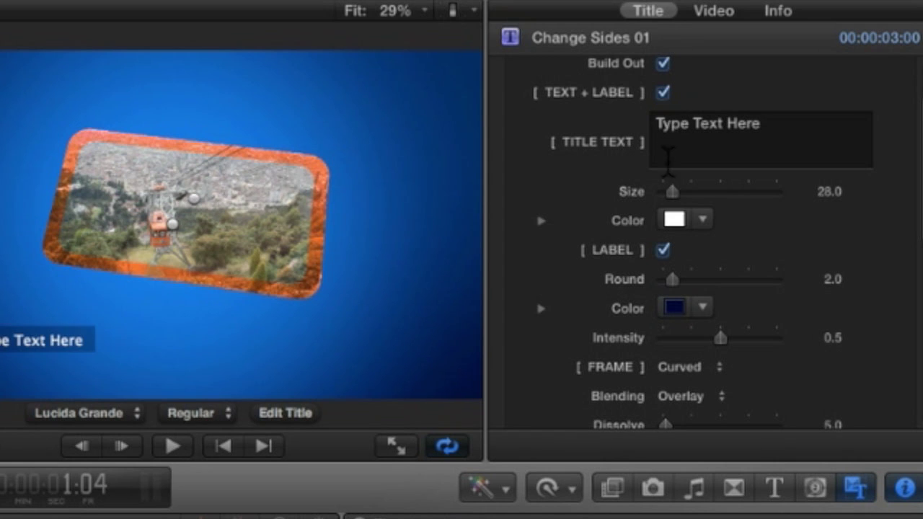
{"action": "left_click", "coordinate": [662, 251]}
{"action": "left_click", "coordinate": [663, 250]}
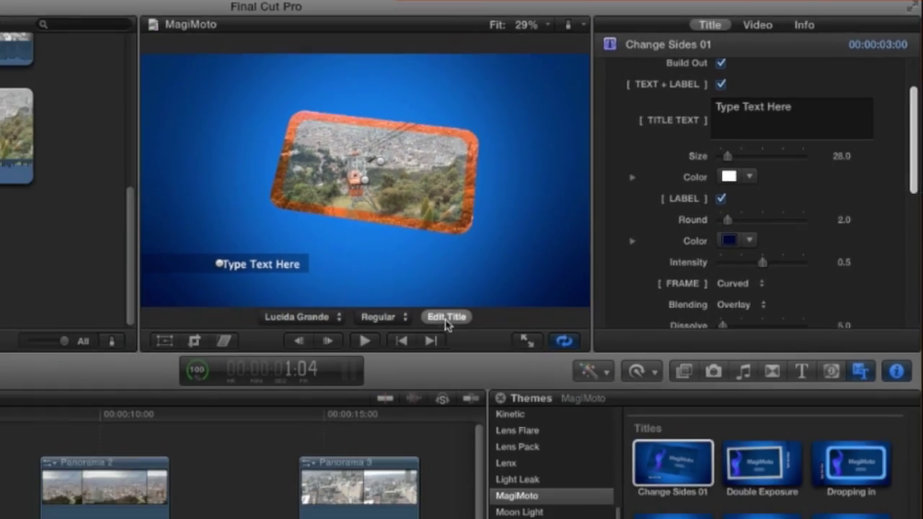
Change the title text to CABLE CAR in Blair at size 50.
{"action": "left_click", "coordinate": [286, 412]}
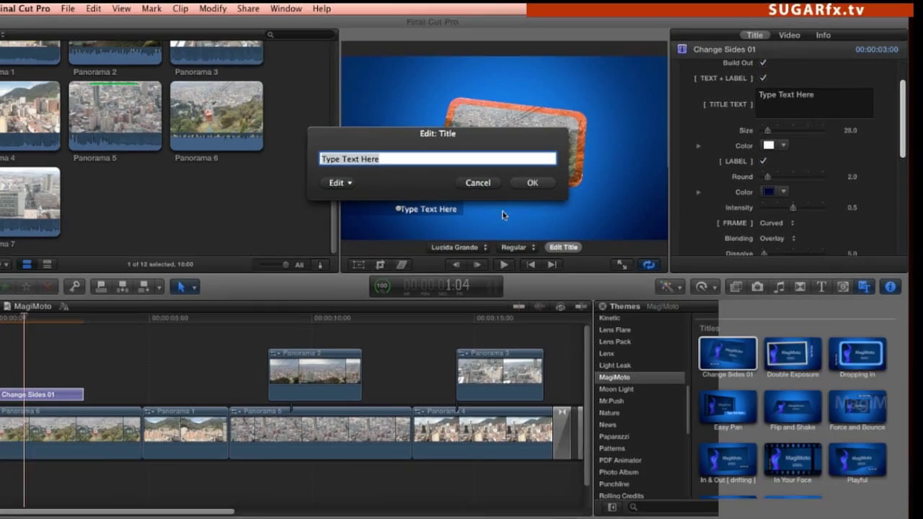
{"action": "type", "text": "CABLE CAR"}
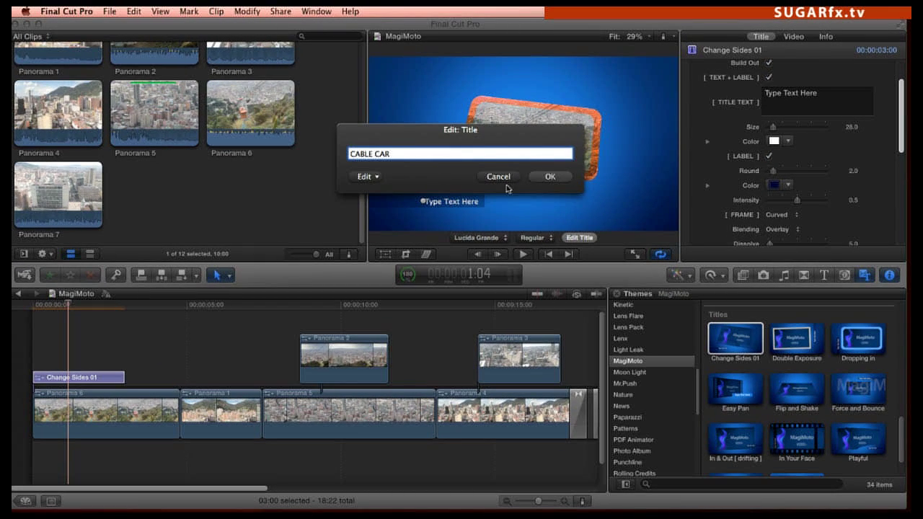
{"action": "left_click", "coordinate": [549, 177]}
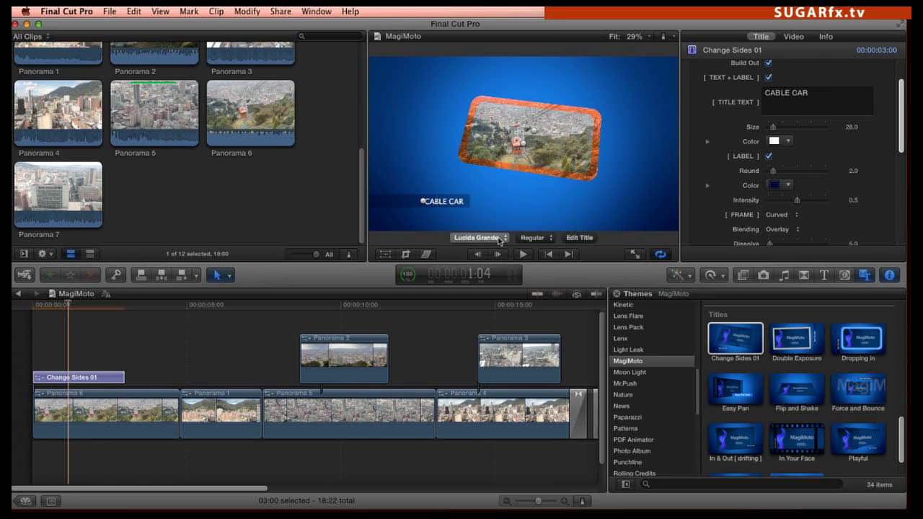
{"action": "left_click", "coordinate": [490, 238]}
{"action": "scroll", "coordinate": [496, 238], "scroll_direction": "up", "scroll_amount": 15}
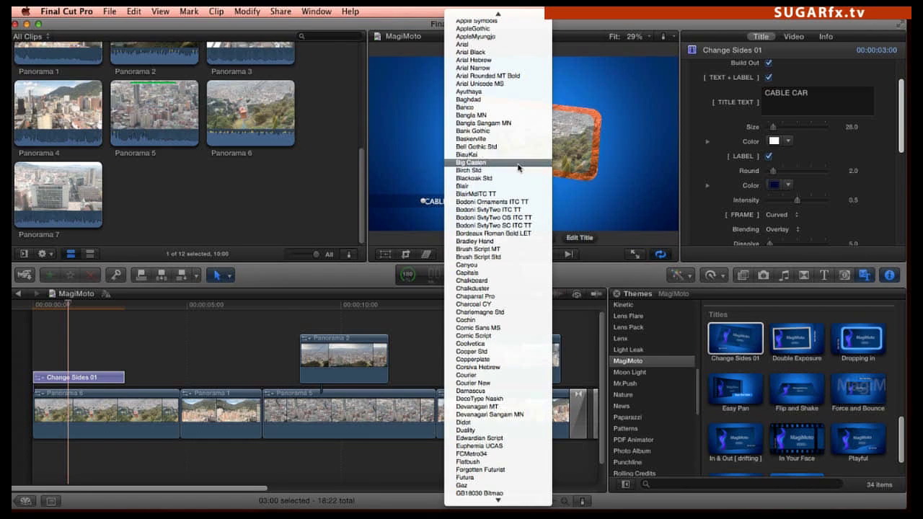
{"action": "left_click", "coordinate": [498, 186]}
{"action": "left_click", "coordinate": [852, 128]}
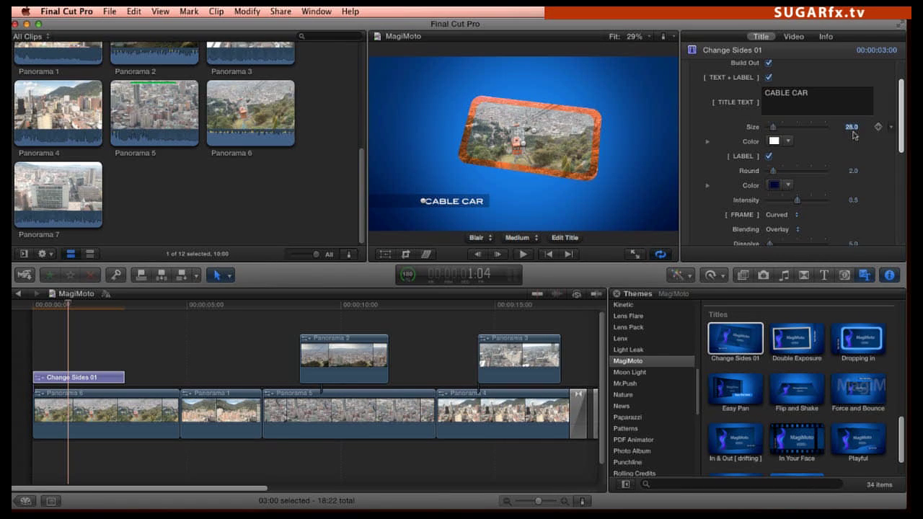
{"action": "type", "text": "50"}
{"action": "key", "text": "Return"}
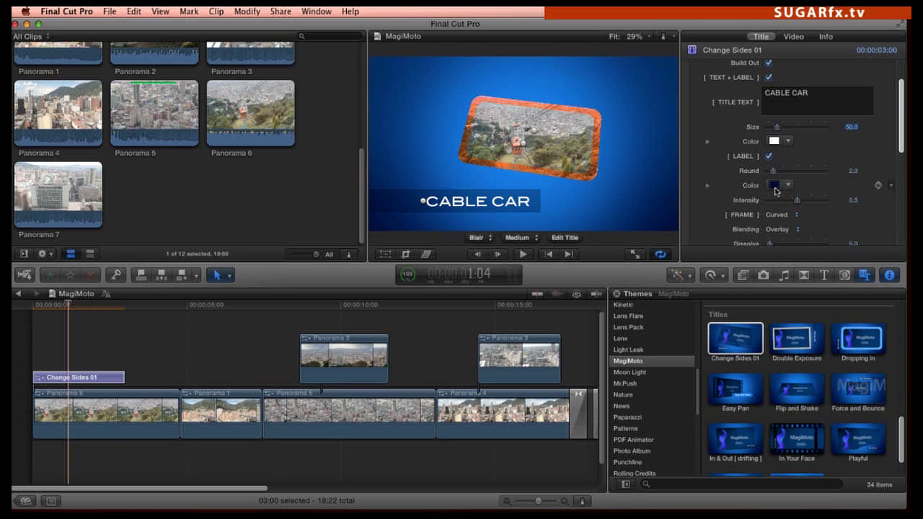
Set the label colour behind the title to black.
{"action": "left_click", "coordinate": [774, 186]}
{"action": "left_click_drag", "start_coordinate": [414, 297], "coordinate": [412, 308]}
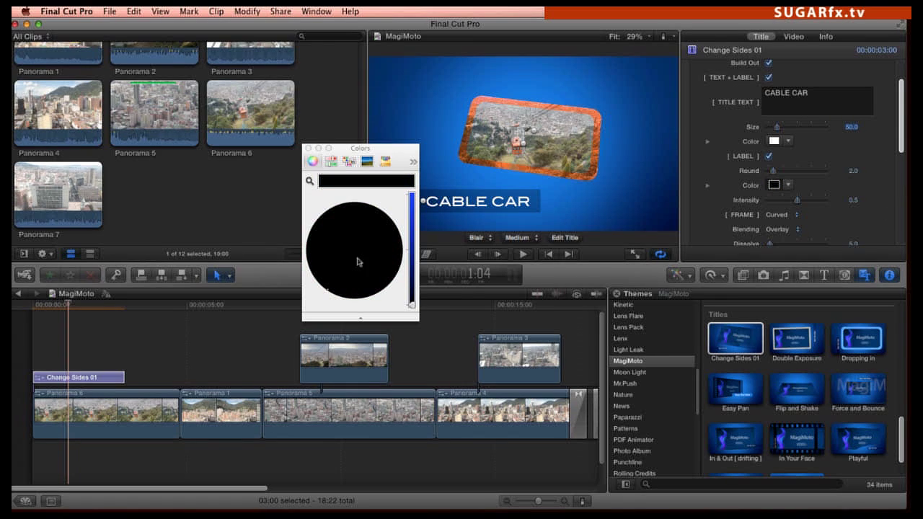
{"action": "left_click", "coordinate": [357, 249]}
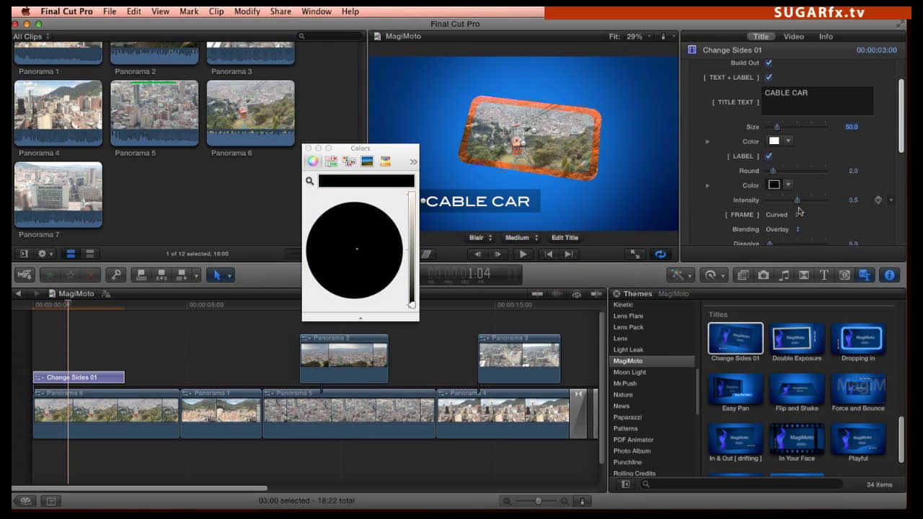
{"action": "left_click", "coordinate": [308, 147]}
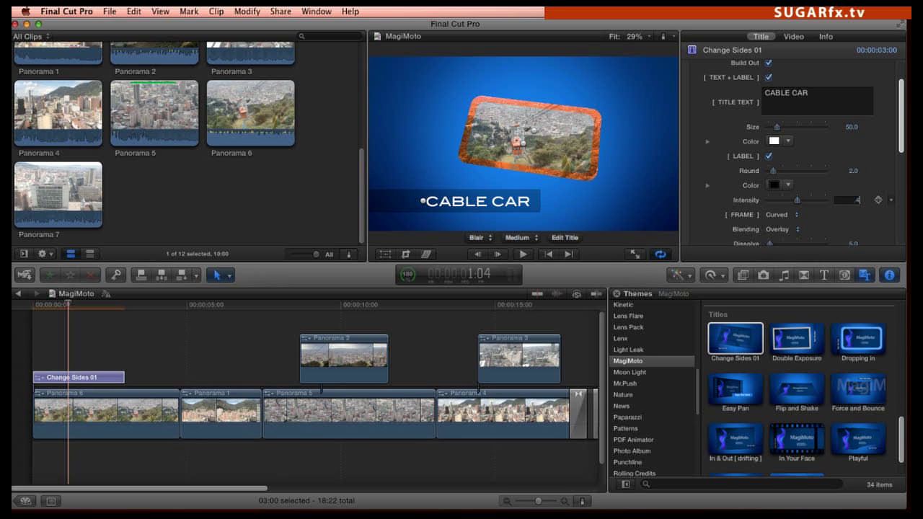
Set background Color 2 to black and Color 1 to dark brown.
{"action": "left_click_drag", "start_coordinate": [902, 131], "coordinate": [901, 213]}
{"action": "left_click", "coordinate": [774, 188]}
{"action": "left_click_drag", "start_coordinate": [412, 267], "coordinate": [413, 303]}
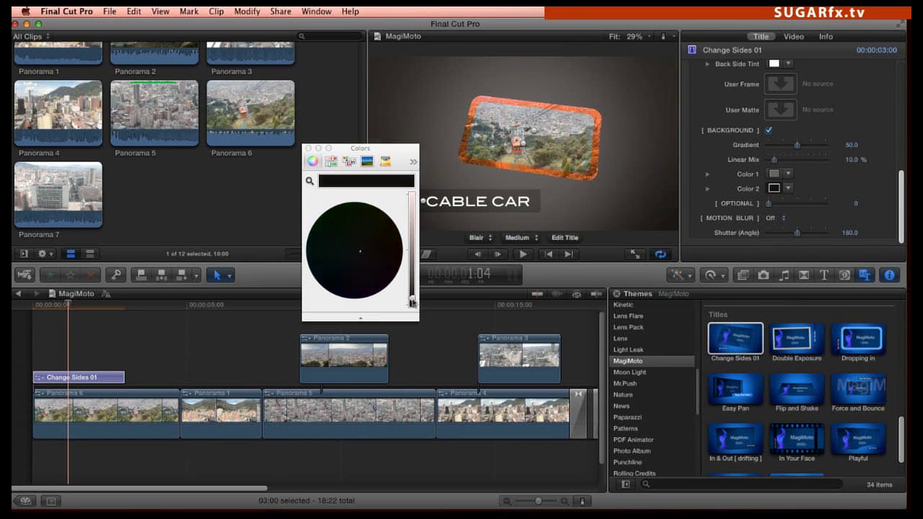
{"action": "left_click", "coordinate": [774, 174]}
{"action": "left_click", "coordinate": [308, 148]}
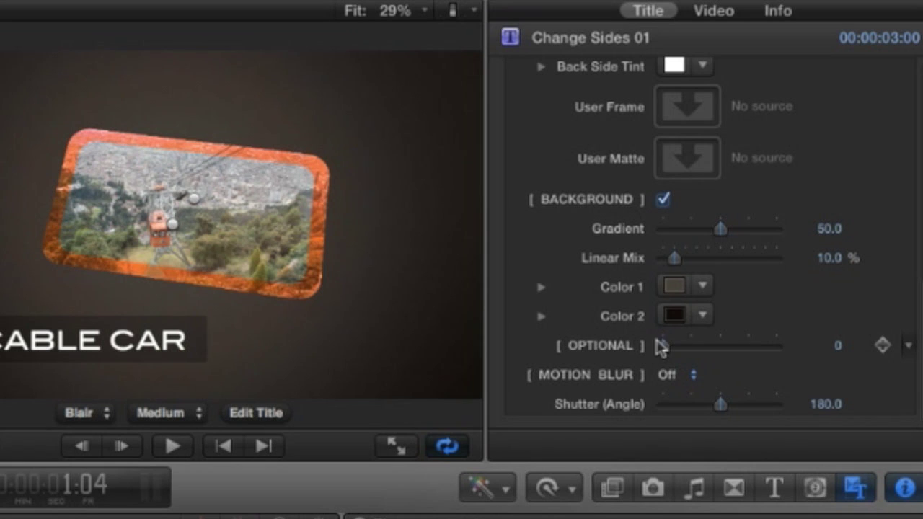
Tilt the title card by setting OPTIONAL to about 54.65.
{"action": "left_click_drag", "start_coordinate": [663, 349], "coordinate": [731, 355]}
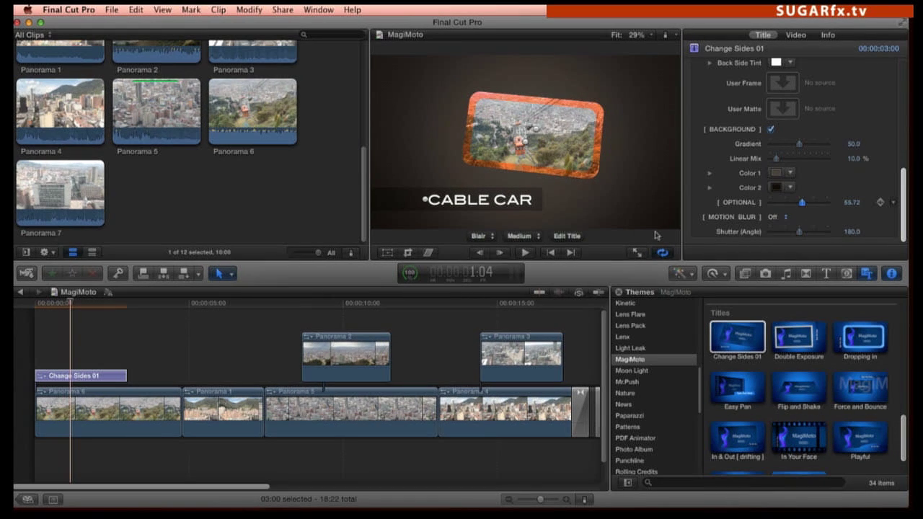
{"action": "left_click_drag", "start_coordinate": [52, 305], "coordinate": [79, 310]}
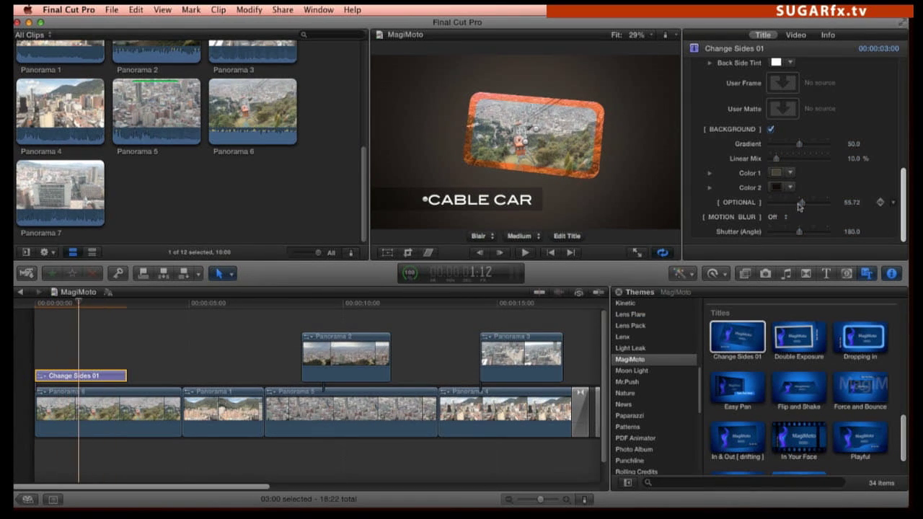
{"action": "mouse_move", "coordinate": [800, 203]}
{"action": "left_mouse_down"}
{"action": "mouse_move", "coordinate": [790, 204]}
{"action": "mouse_move", "coordinate": [809, 208]}
{"action": "left_mouse_up"}
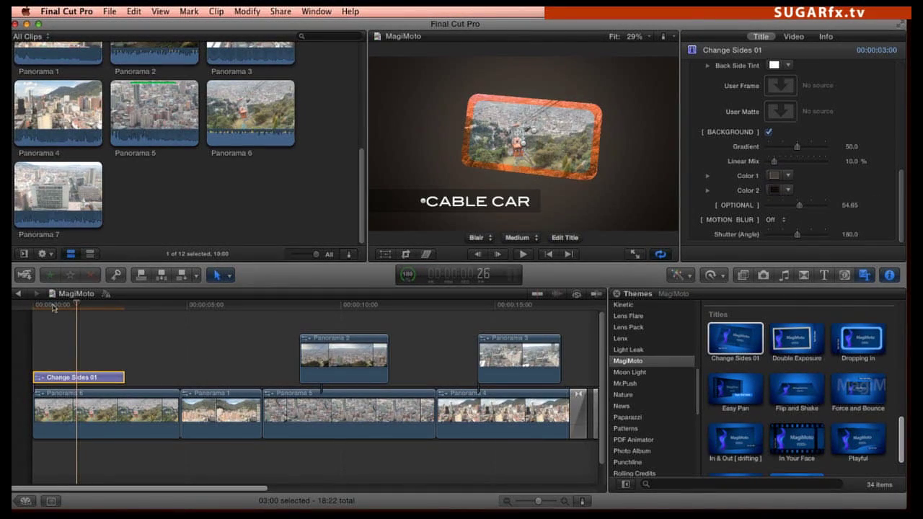
{"action": "key", "text": "Home"}
Play the project's opening title, then deselect the Change Sides 01 clip.
{"action": "key", "text": "space"}
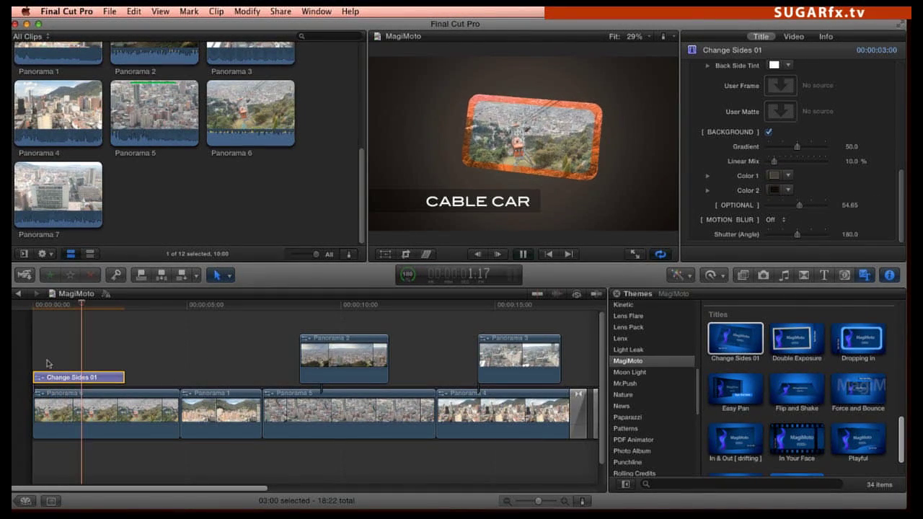
{"action": "key", "text": "space"}
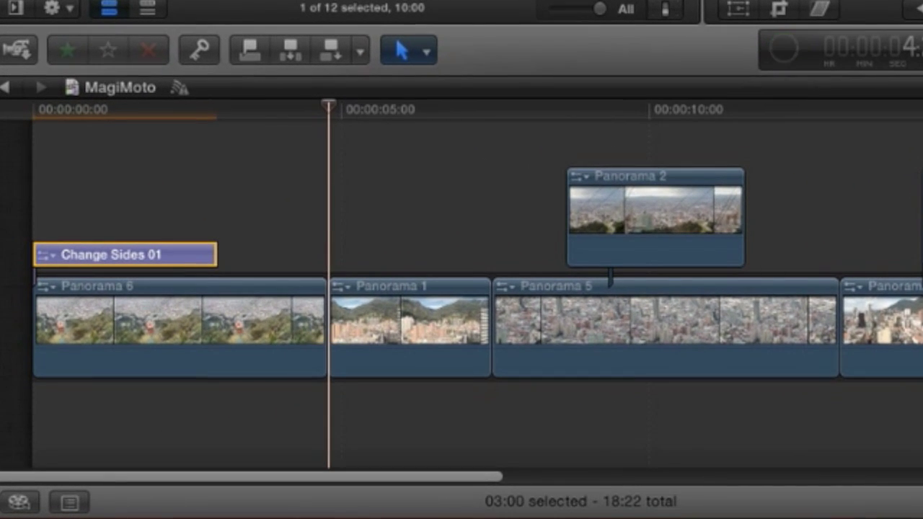
{"action": "key", "text": "super+shift+a"}
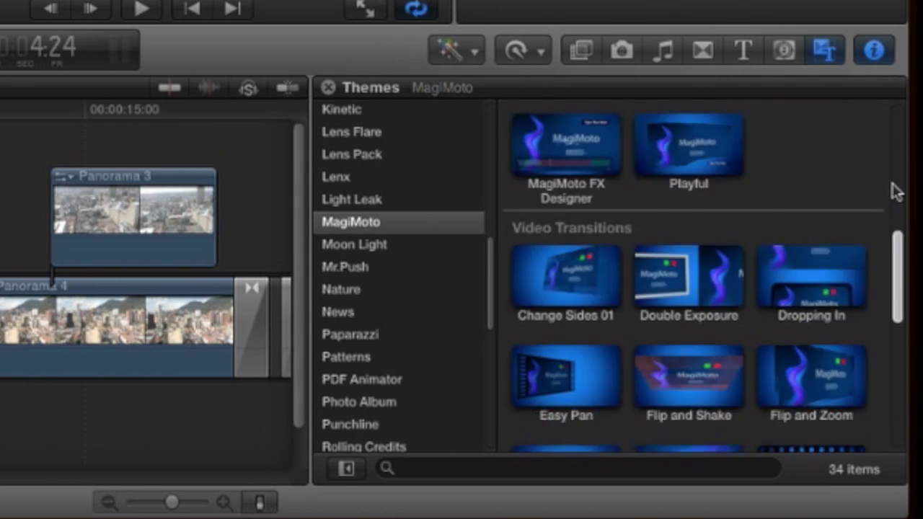
Place Force and Bounce between Panorama 6 and Panorama 1 and select it.
{"action": "left_click_drag", "start_coordinate": [890, 192], "coordinate": [891, 250]}
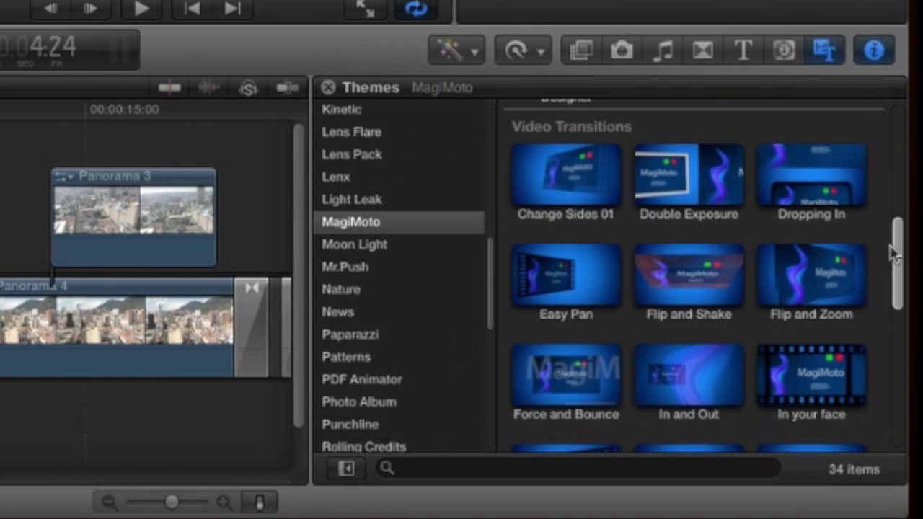
{"action": "left_click", "coordinate": [573, 389]}
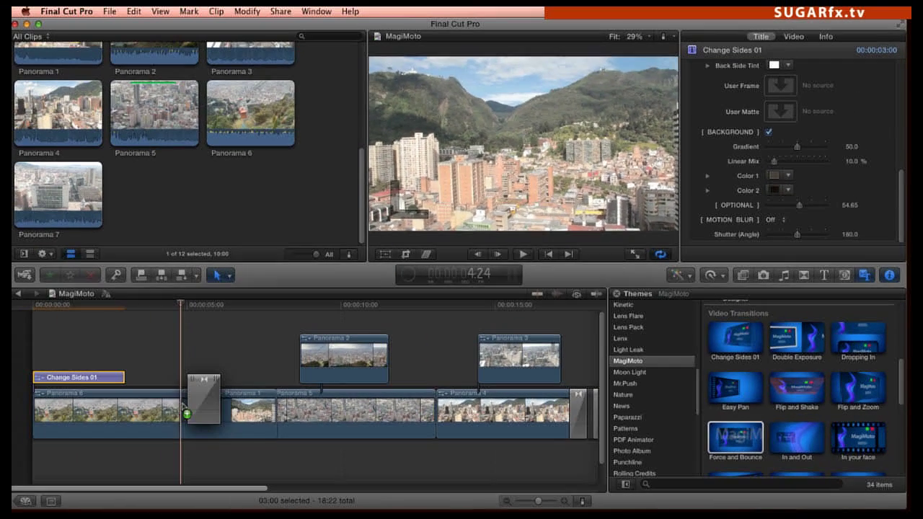
{"action": "left_click_drag", "start_coordinate": [186, 414], "coordinate": [184, 409]}
{"action": "left_click", "coordinate": [184, 409]}
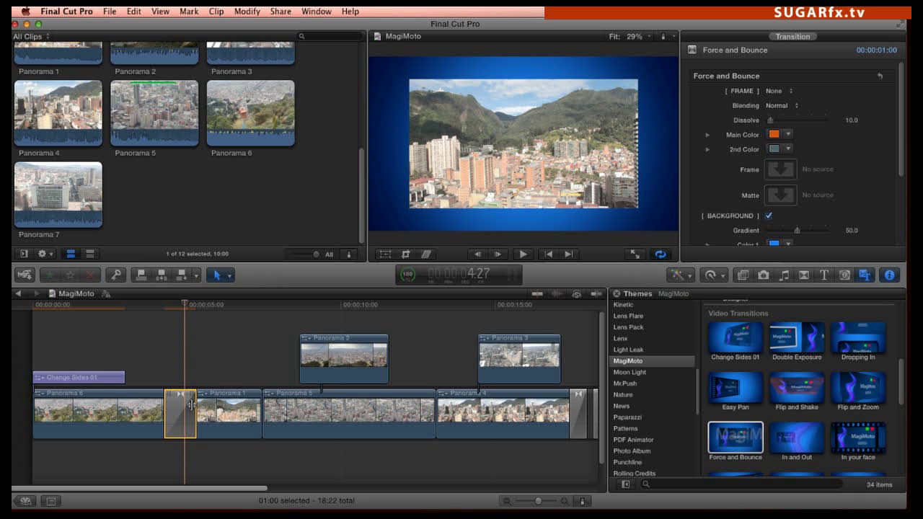
Set the Force and Bounce transition duration to 1:15.
{"action": "key", "text": "ctrl+d"}
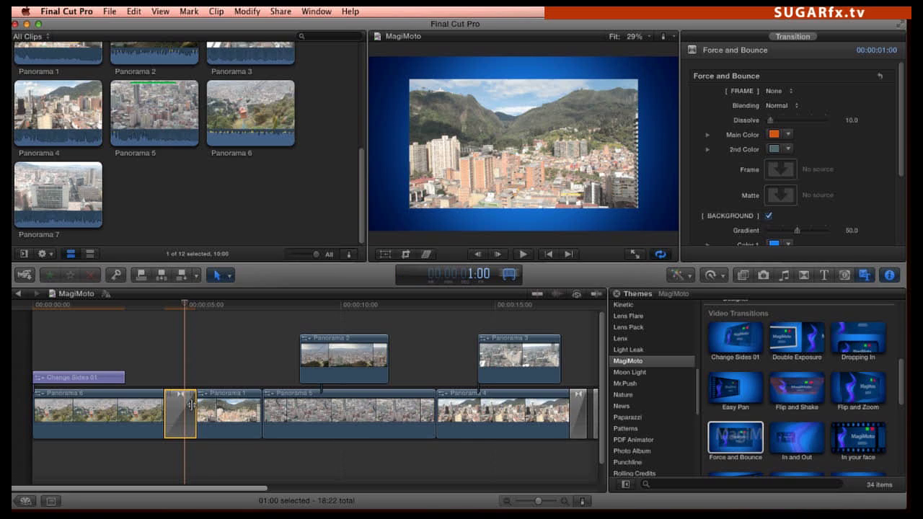
{"action": "type", "text": "115"}
{"action": "key", "text": "Return"}
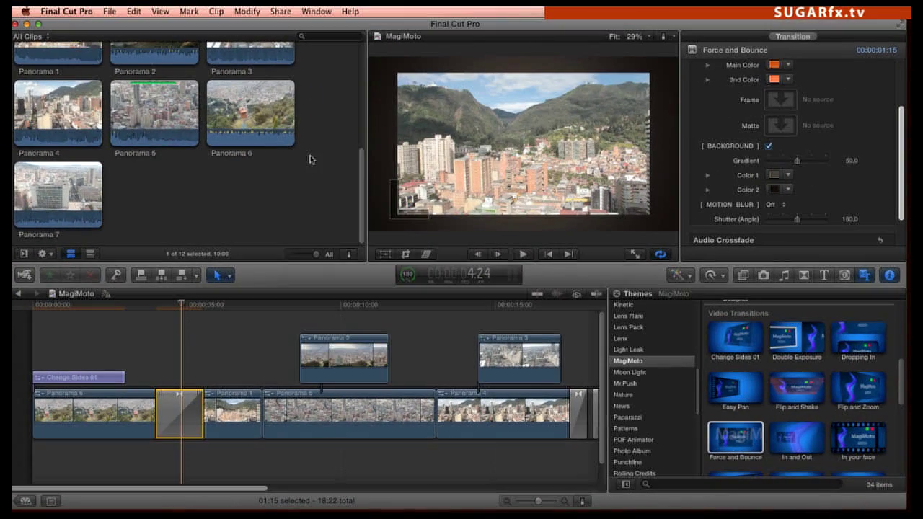
Give the transition a Curved frame with Overlay blending.
{"action": "scroll", "coordinate": [865, 103], "scroll_direction": "up", "scroll_amount": 3}
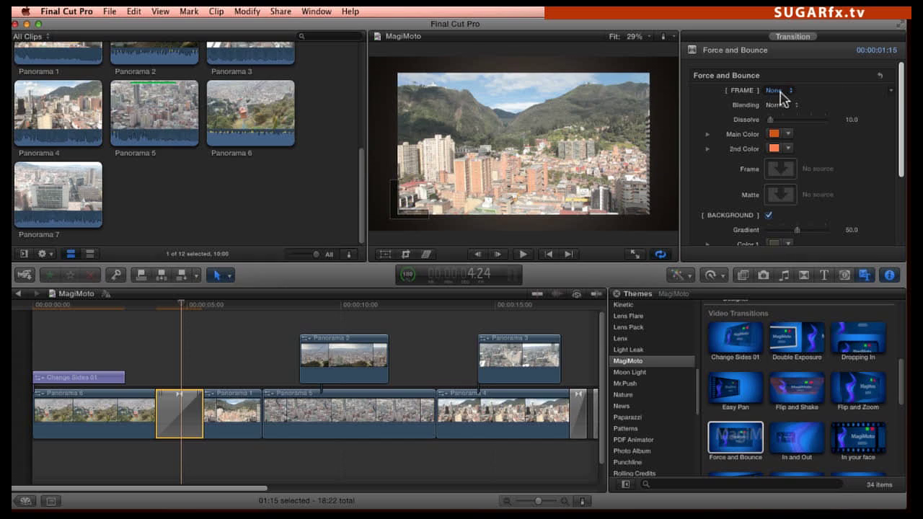
{"action": "left_click", "coordinate": [780, 91]}
{"action": "left_click", "coordinate": [793, 127]}
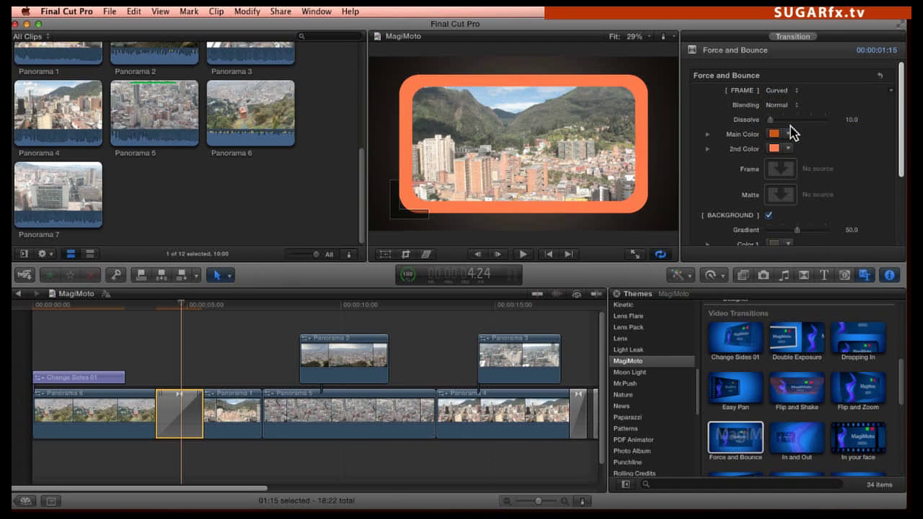
{"action": "left_click", "coordinate": [783, 106]}
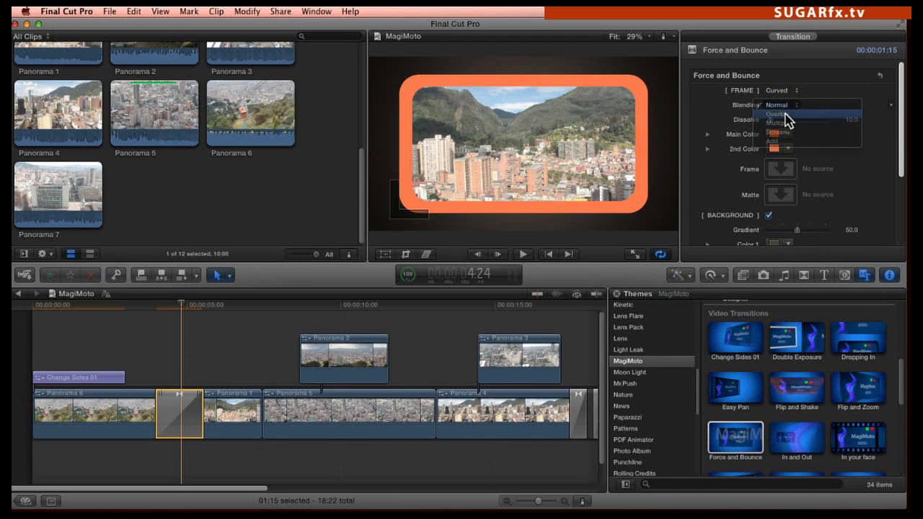
{"action": "left_click", "coordinate": [787, 127]}
Play the transition back from just before it to preview the result.
{"action": "left_click", "coordinate": [172, 308]}
{"action": "key", "text": "space"}
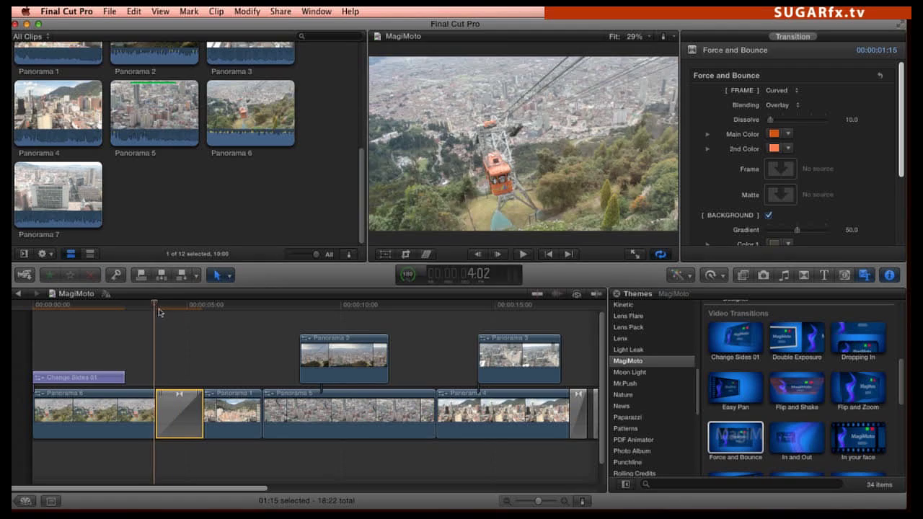
{"action": "key", "text": "space"}
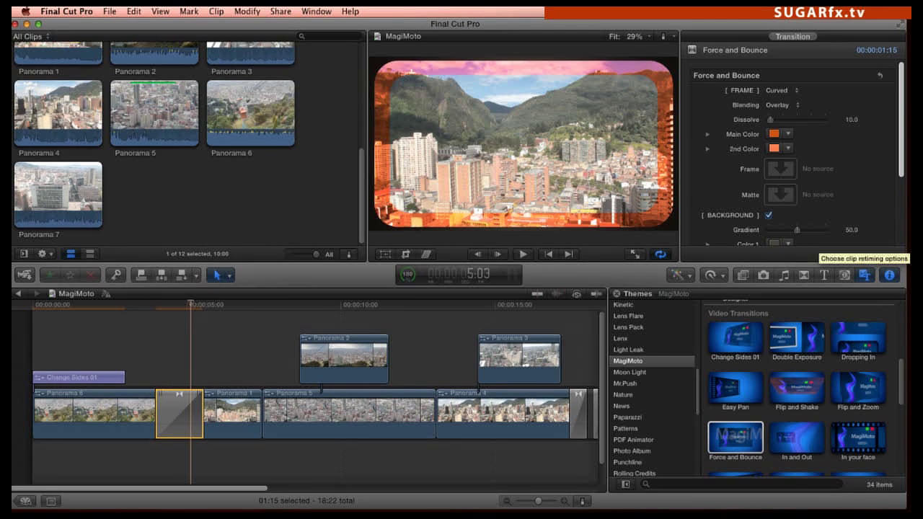
{"action": "left_click", "coordinate": [184, 409]}
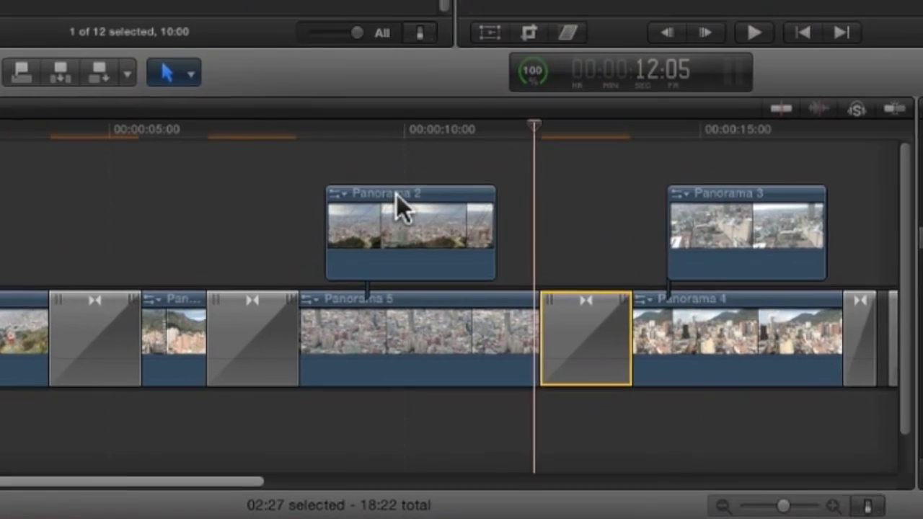
Select and scrub the Panorama 2 clip, then preview Double Exposure in Video Effects.
{"action": "left_click", "coordinate": [396, 194]}
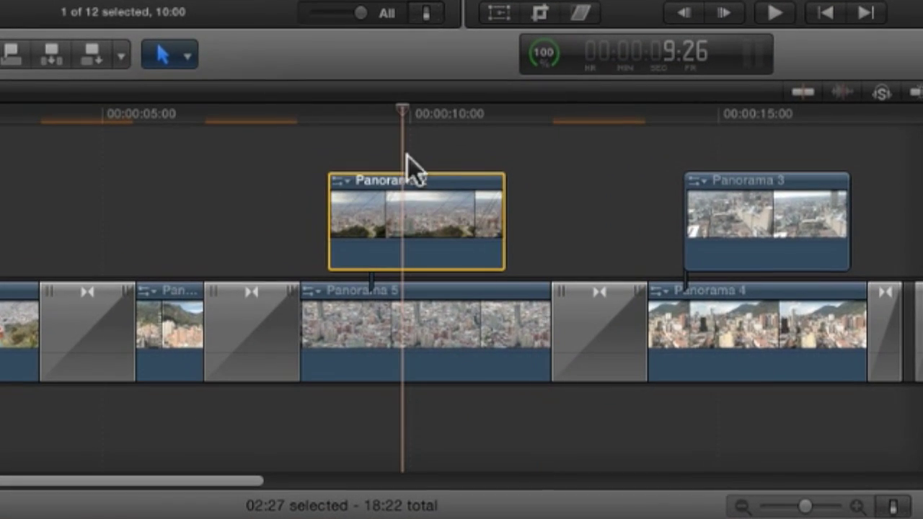
{"action": "left_click", "coordinate": [356, 117]}
{"action": "left_click_drag", "start_coordinate": [347, 122], "coordinate": [386, 130]}
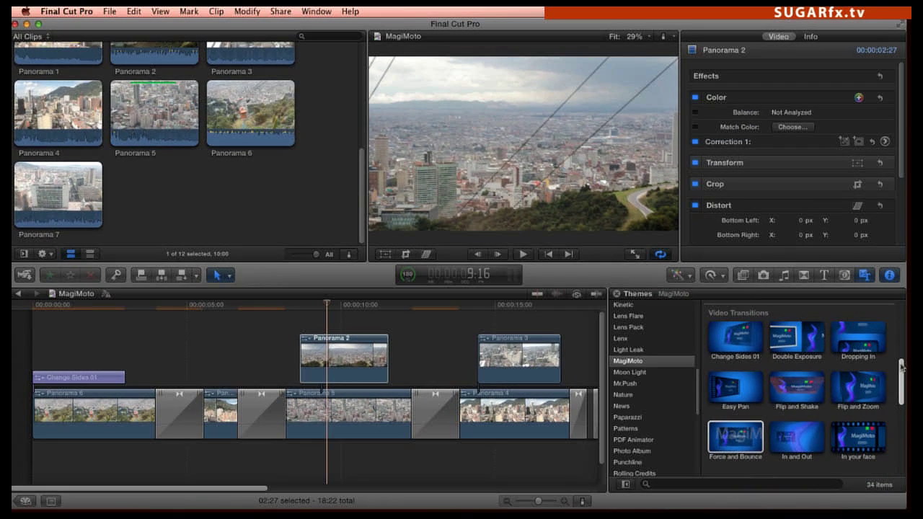
{"action": "scroll", "coordinate": [900, 344], "scroll_direction": "up", "scroll_amount": 3}
{"action": "scroll", "coordinate": [901, 344], "scroll_direction": "up", "scroll_amount": 5}
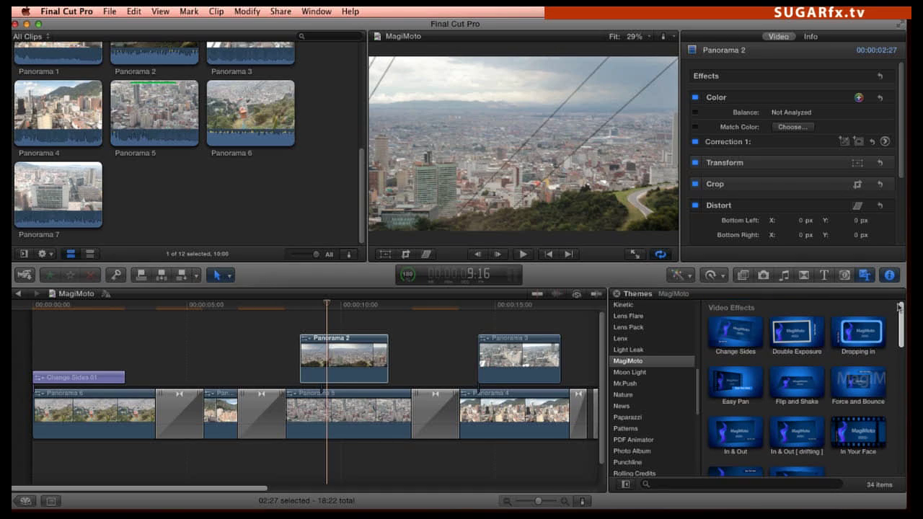
{"action": "left_click", "coordinate": [801, 342]}
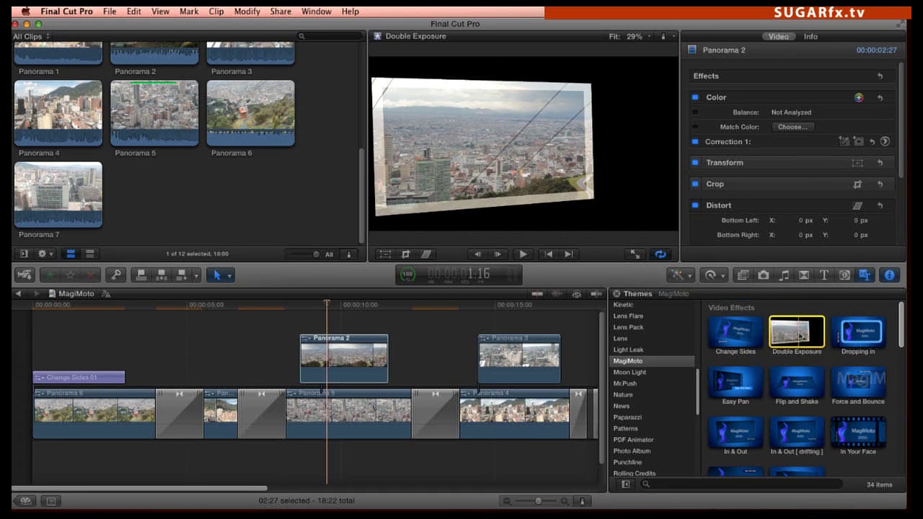
Drag the Double Exposure effect onto the Panorama 2 clip in the timeline.
{"action": "left_click_drag", "start_coordinate": [799, 337], "coordinate": [350, 355]}
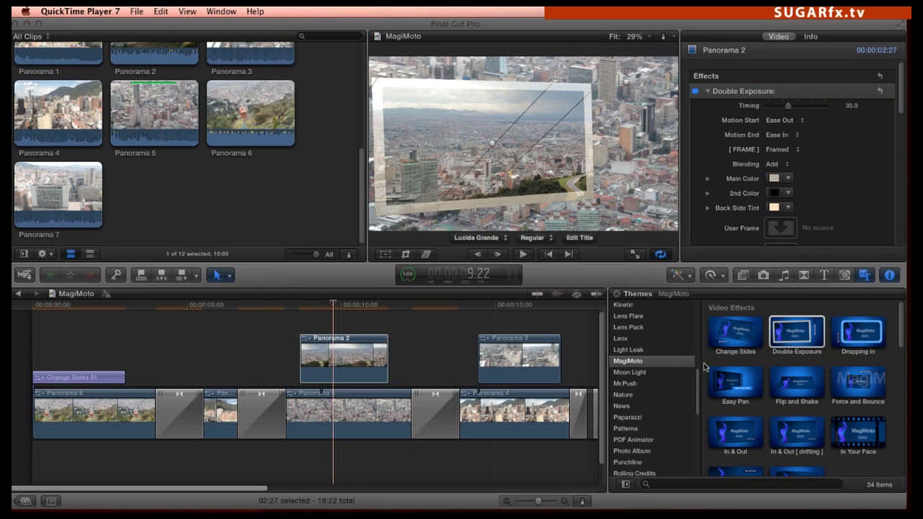
{"action": "left_click", "coordinate": [335, 309]}
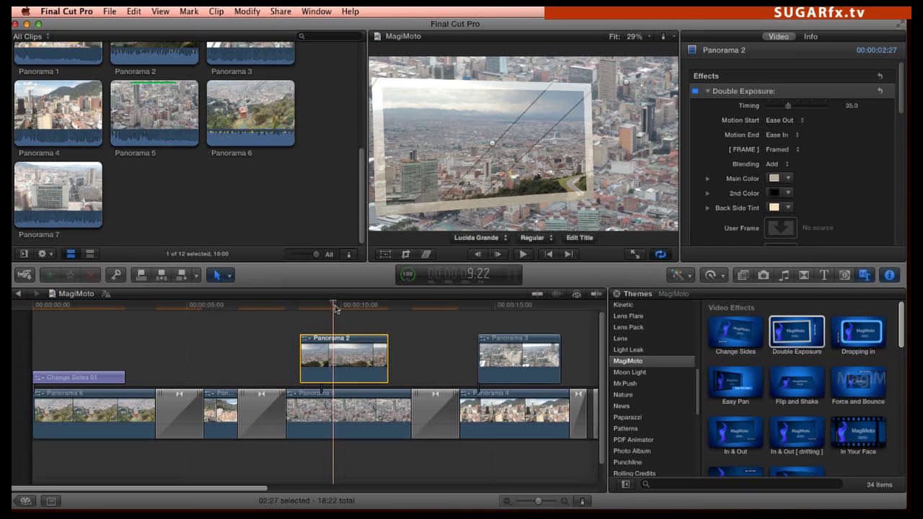
{"action": "mouse_move", "coordinate": [329, 309]}
{"action": "left_mouse_down"}
{"action": "mouse_move", "coordinate": [302, 306]}
{"action": "mouse_move", "coordinate": [344, 306]}
{"action": "left_mouse_up"}
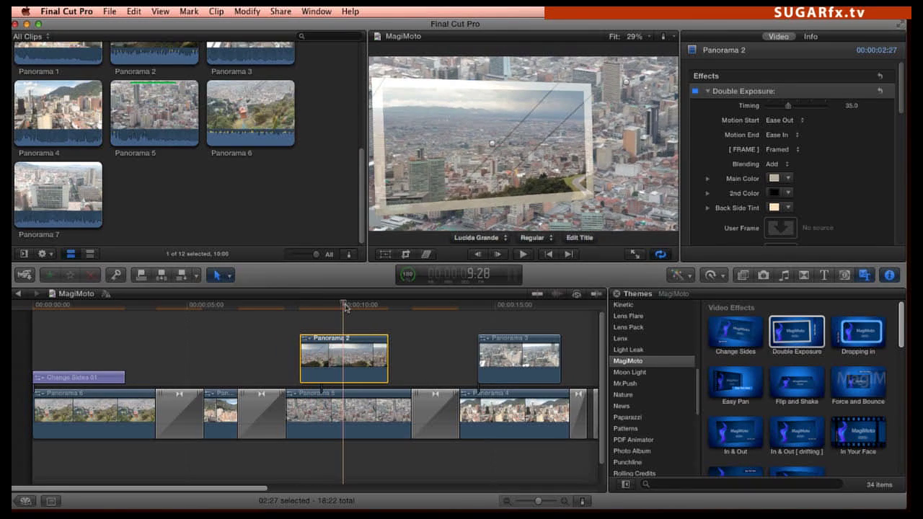
{"action": "scroll", "coordinate": [904, 101], "scroll_direction": "down", "scroll_amount": 2}
{"action": "left_click_drag", "start_coordinate": [905, 101], "coordinate": [899, 147]}
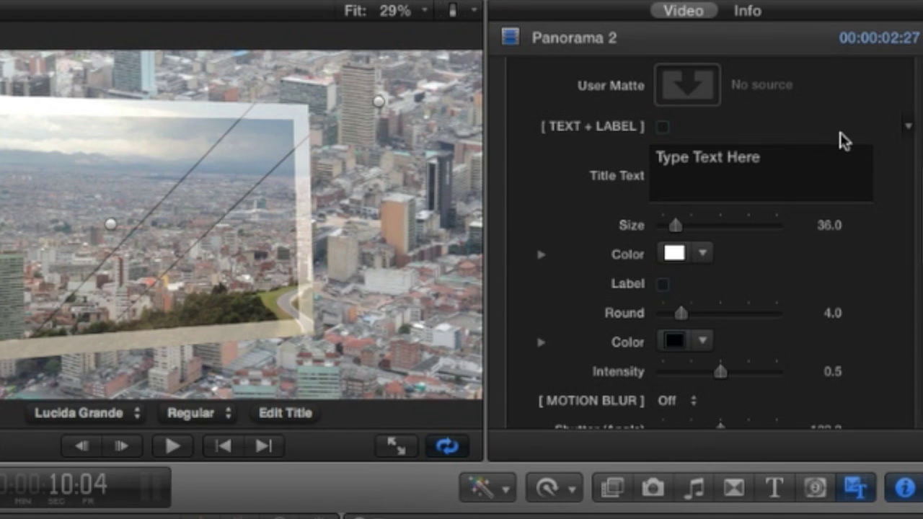
{"action": "scroll", "coordinate": [905, 122], "scroll_direction": "up", "scroll_amount": 5}
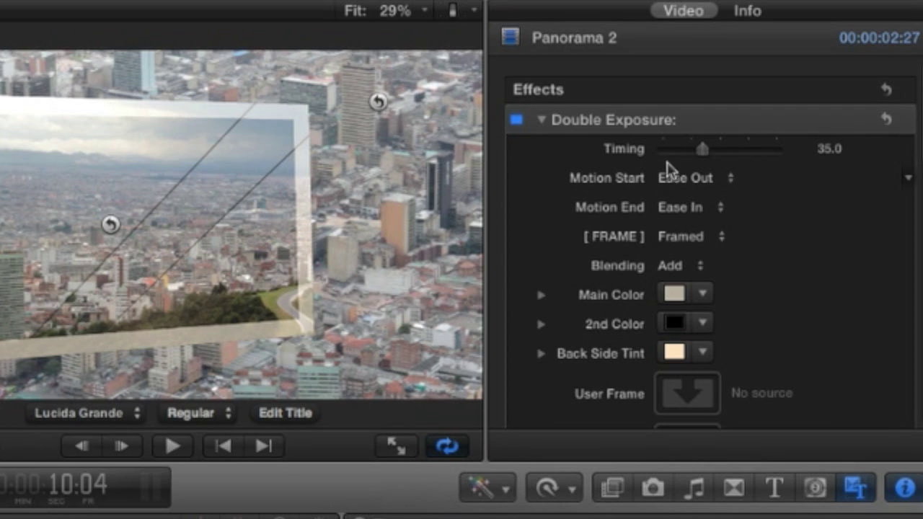
Keyframe Panorama 2's Double Exposure Timing, starting near zero and rising later in the clip.
{"action": "mouse_move", "coordinate": [701, 150]}
{"action": "left_mouse_down"}
{"action": "mouse_move", "coordinate": [660, 152]}
{"action": "mouse_move", "coordinate": [711, 139]}
{"action": "left_mouse_up"}
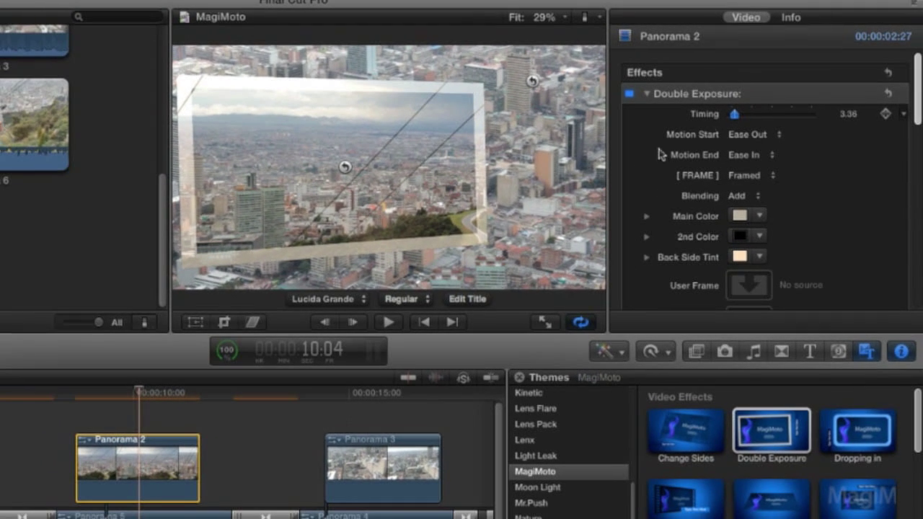
{"action": "left_click_drag", "start_coordinate": [93, 398], "coordinate": [205, 395]}
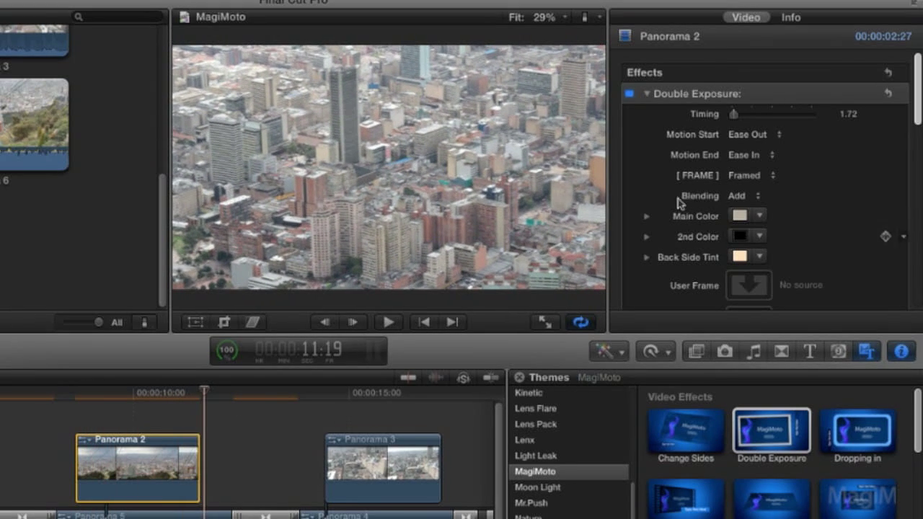
{"action": "left_click_drag", "start_coordinate": [733, 114], "coordinate": [761, 121]}
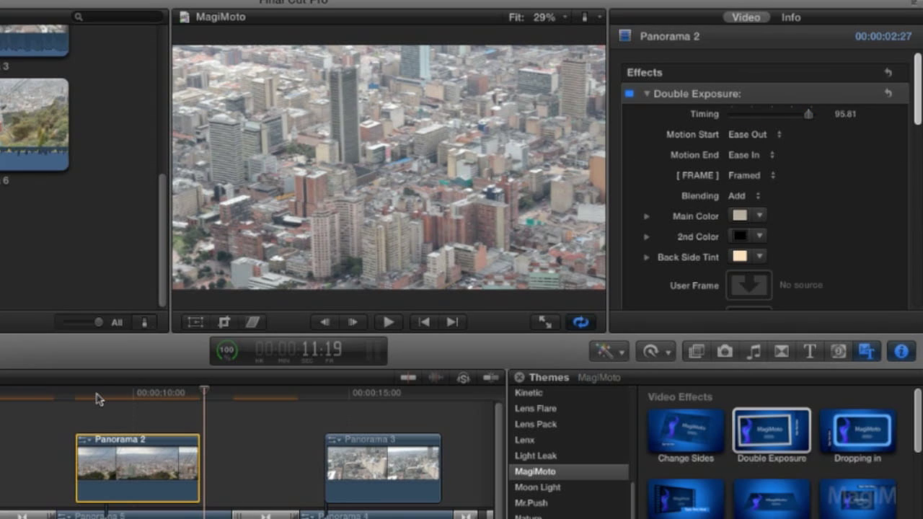
{"action": "left_click_drag", "start_coordinate": [99, 398], "coordinate": [134, 396]}
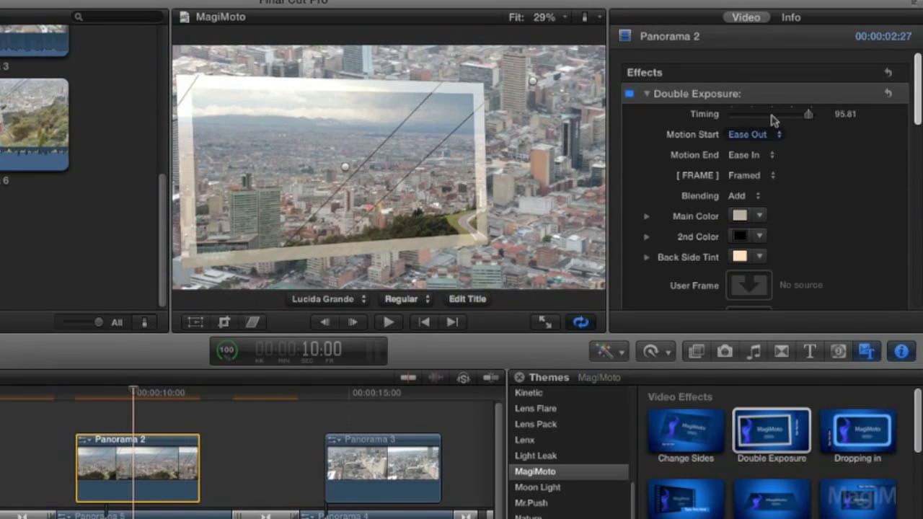
{"action": "left_click", "coordinate": [771, 115]}
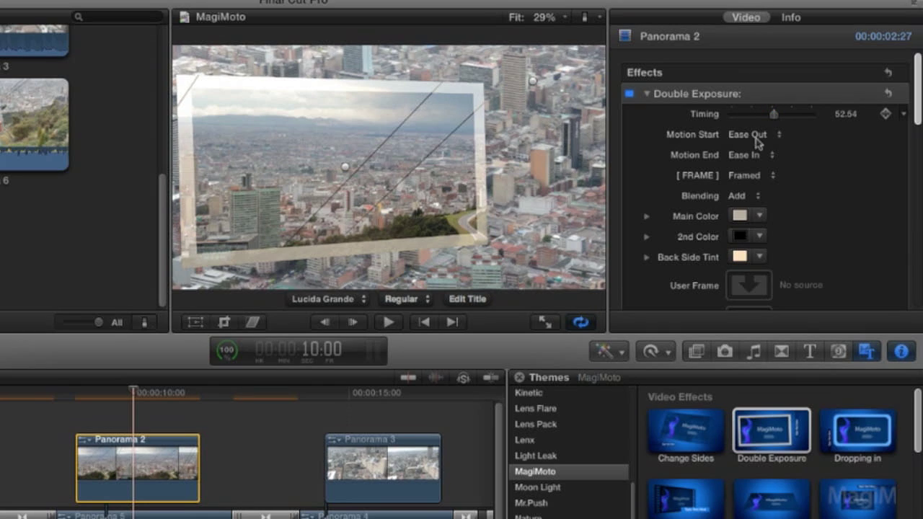
Keep Motion Start at Ease Out and Motion End at Ease In for Double Exposure.
{"action": "left_click", "coordinate": [767, 134]}
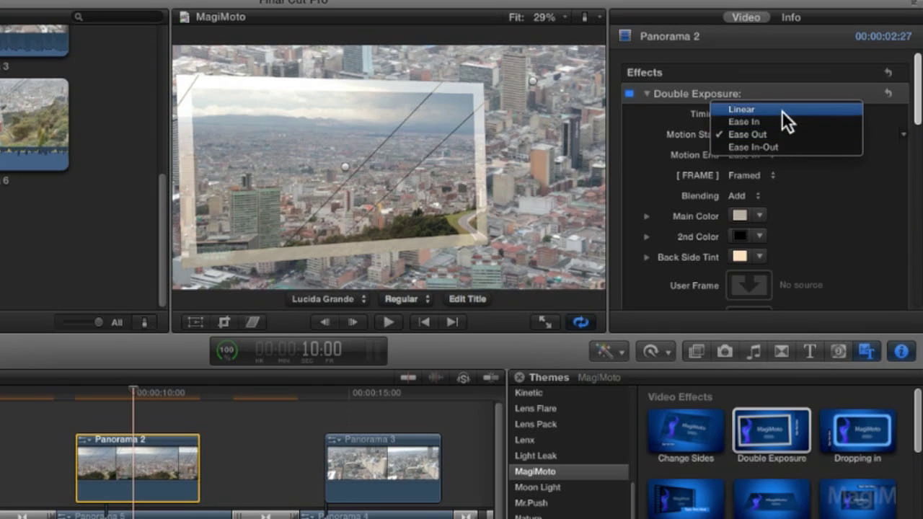
{"action": "left_click", "coordinate": [797, 163]}
{"action": "left_click", "coordinate": [757, 154]}
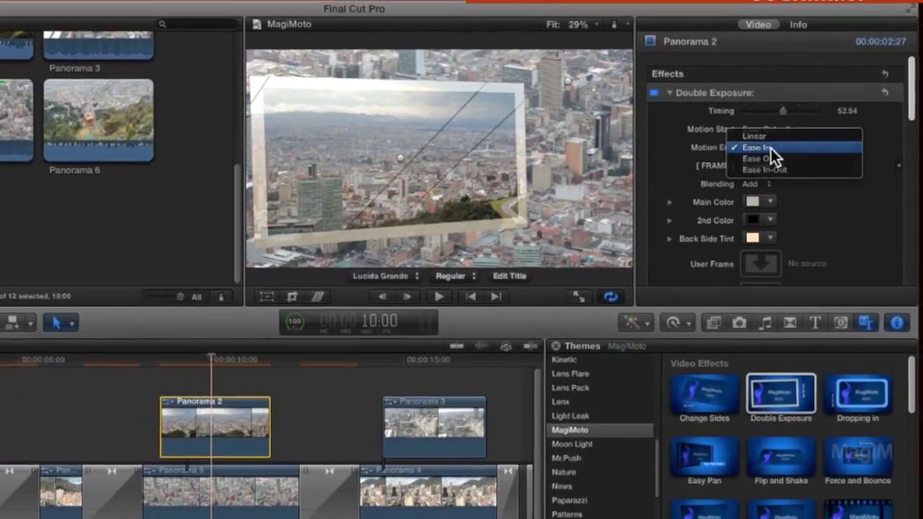
{"action": "left_click", "coordinate": [759, 153]}
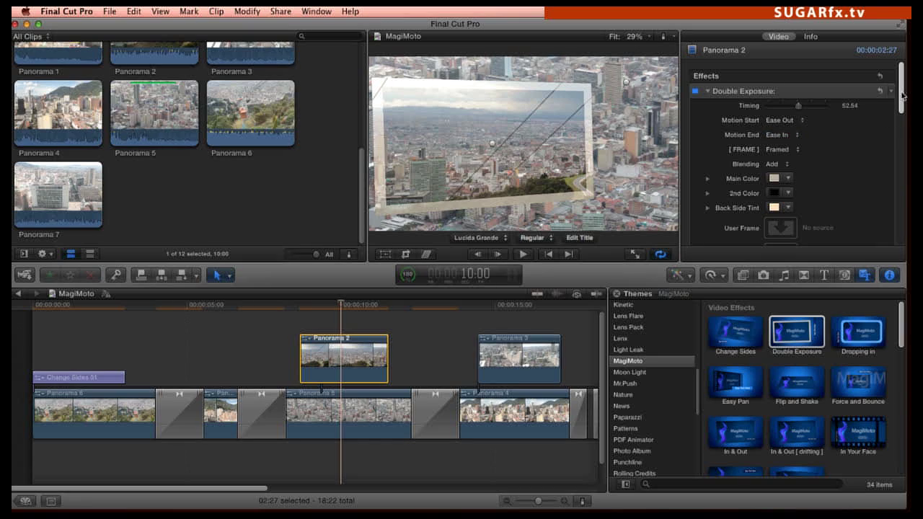
Set the Double Exposure frame style to Curved.
{"action": "scroll", "coordinate": [890, 101], "scroll_direction": "down", "scroll_amount": 3}
{"action": "left_click", "coordinate": [778, 110]}
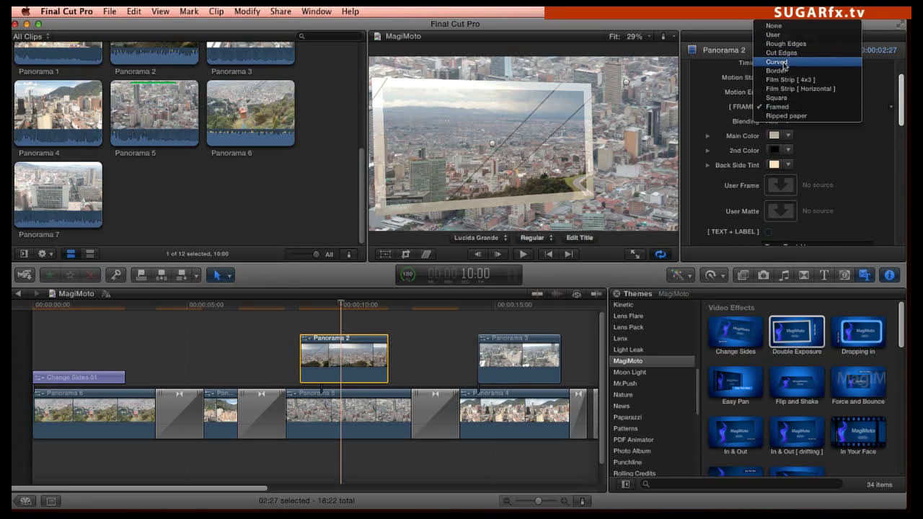
{"action": "left_click", "coordinate": [779, 62]}
Set both Main Color and 2nd Color to the orange swatch.
{"action": "left_click", "coordinate": [773, 134]}
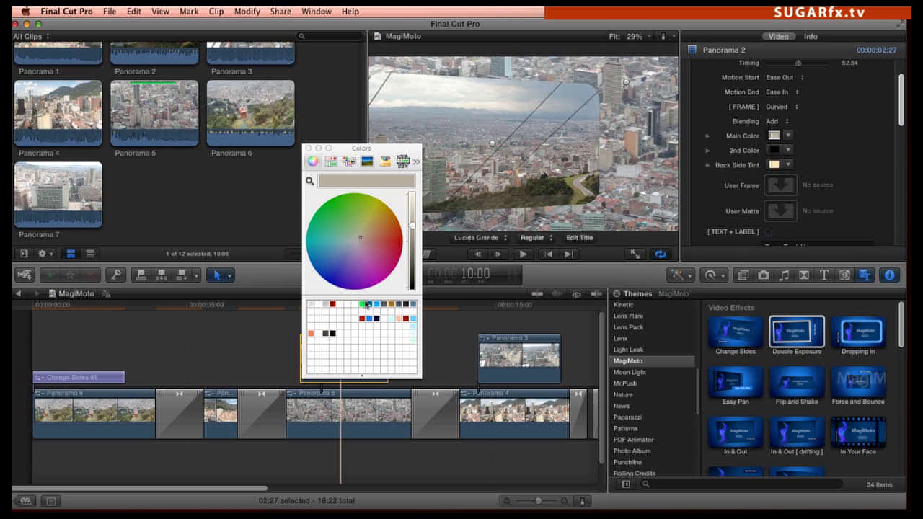
{"action": "left_click", "coordinate": [312, 334]}
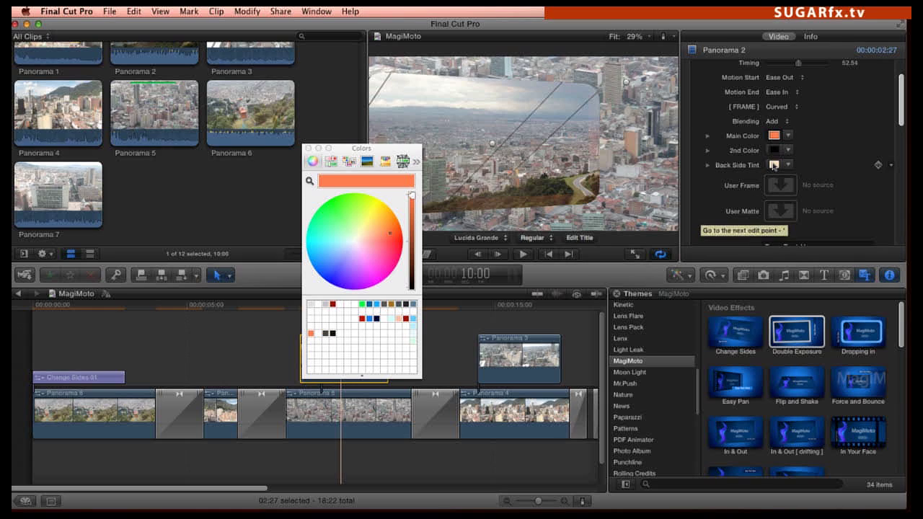
{"action": "left_click", "coordinate": [774, 150]}
{"action": "left_click", "coordinate": [312, 333]}
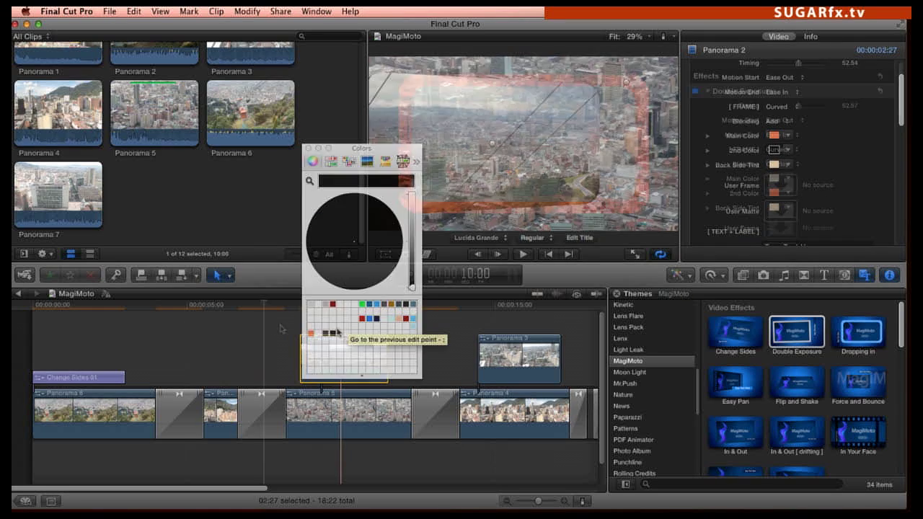
{"action": "left_click", "coordinate": [329, 326]}
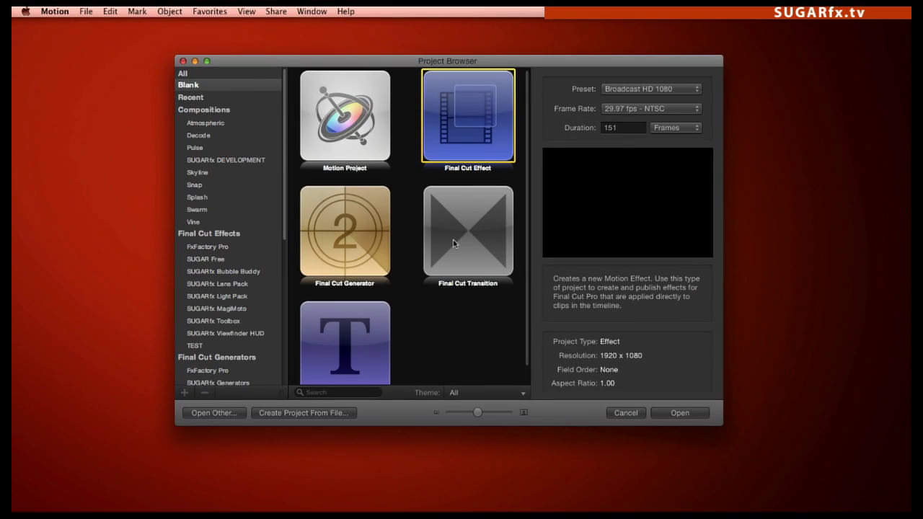
Choose the Generator project type, then publish MagiMoto X's Throw and Spin parameters.
{"action": "left_click", "coordinate": [457, 240]}
{"action": "left_click", "coordinate": [337, 230]}
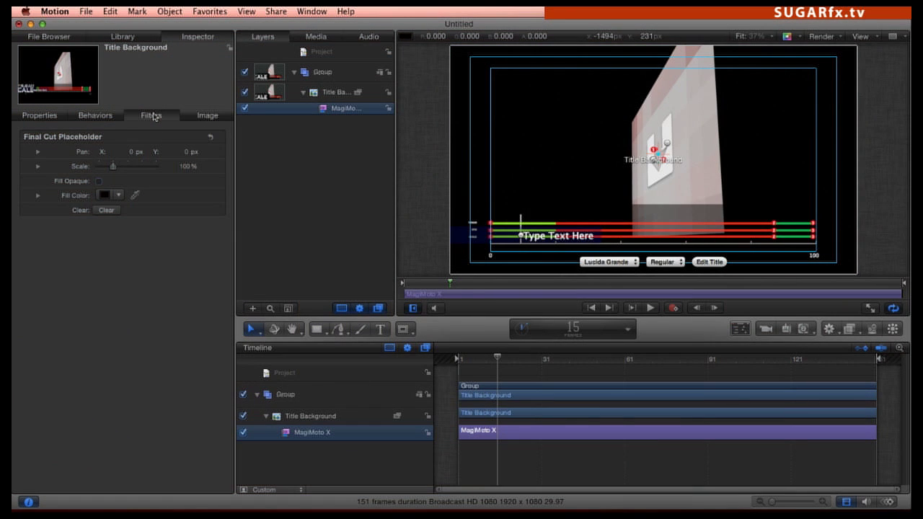
{"action": "left_click", "coordinate": [38, 245]}
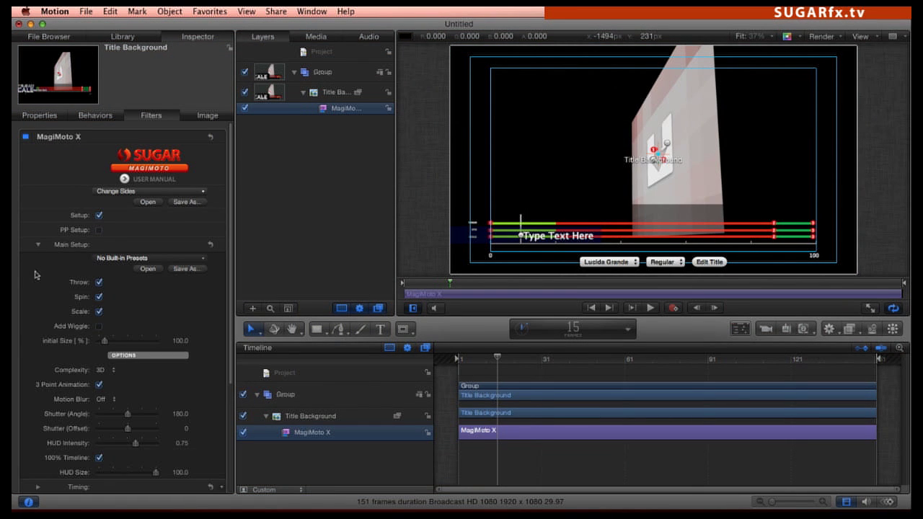
{"action": "right_click", "coordinate": [82, 284]}
{"action": "left_click", "coordinate": [103, 350]}
{"action": "right_click", "coordinate": [85, 298]}
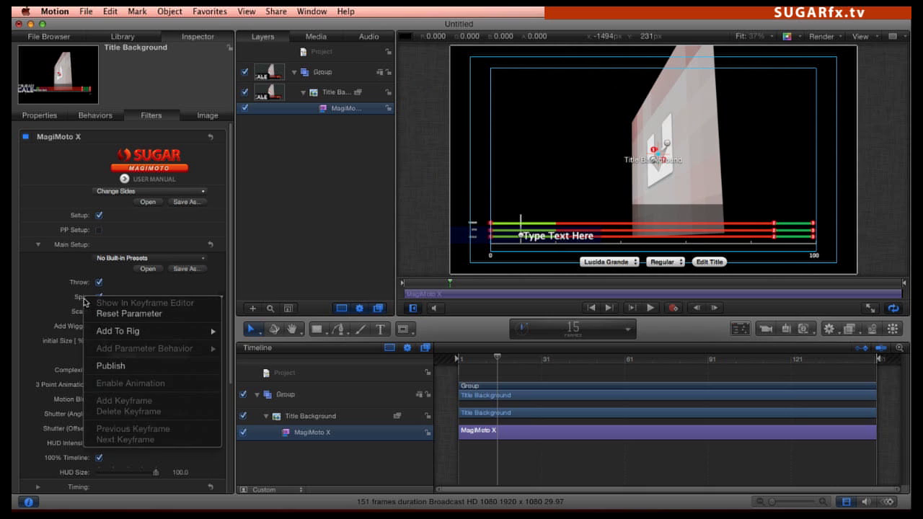
{"action": "left_click", "coordinate": [106, 366]}
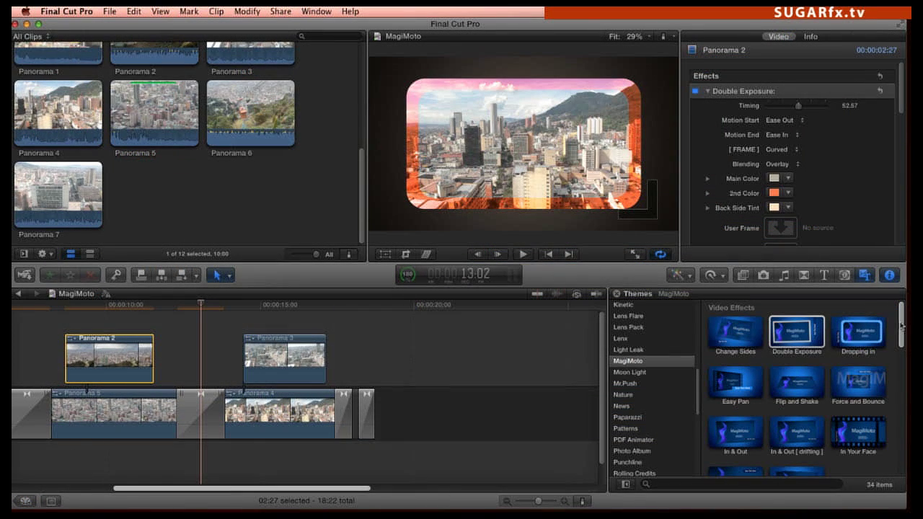
Pick MagiMoto FX Designer and select Panorama 3 around the 15-second mark.
{"action": "left_click_drag", "start_coordinate": [902, 326], "coordinate": [902, 355]}
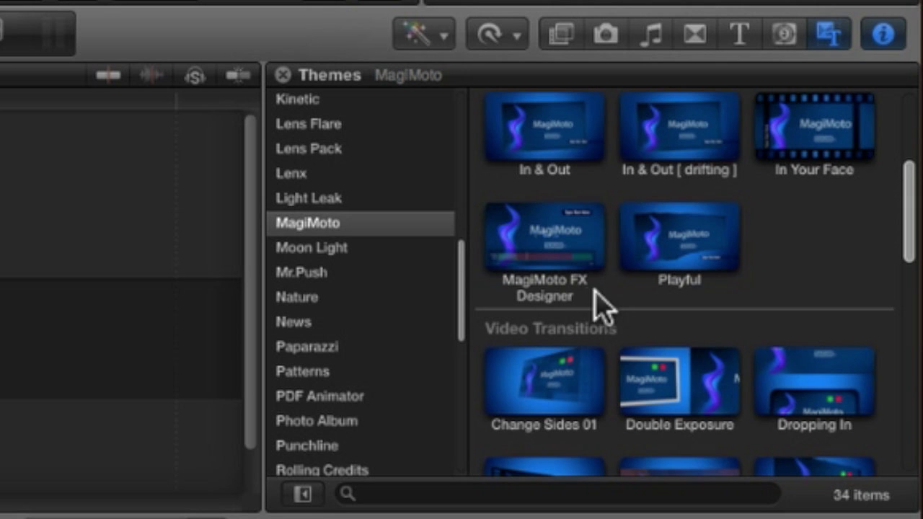
{"action": "left_click", "coordinate": [566, 244]}
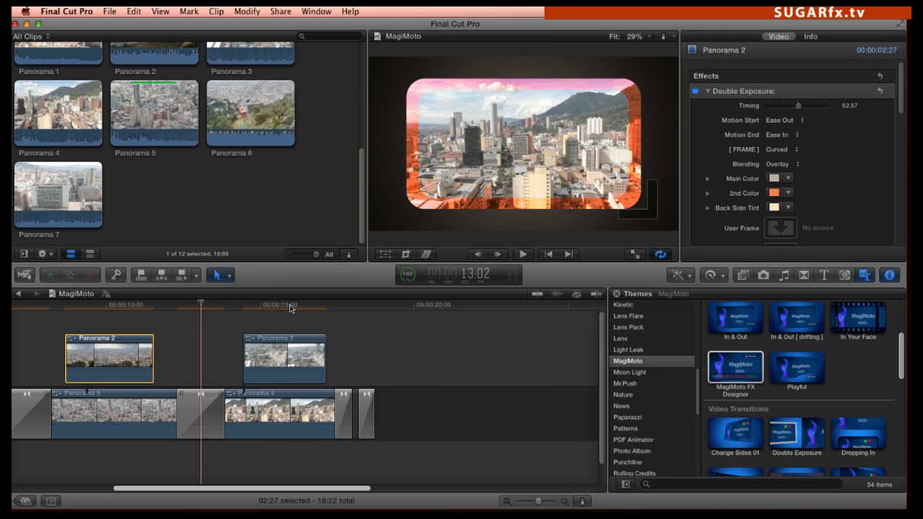
{"action": "left_click", "coordinate": [290, 307]}
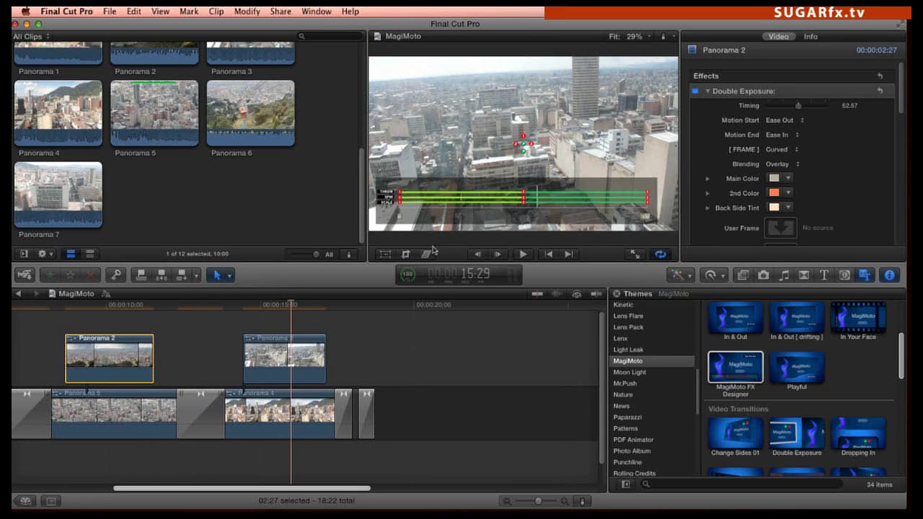
{"action": "left_click", "coordinate": [287, 357]}
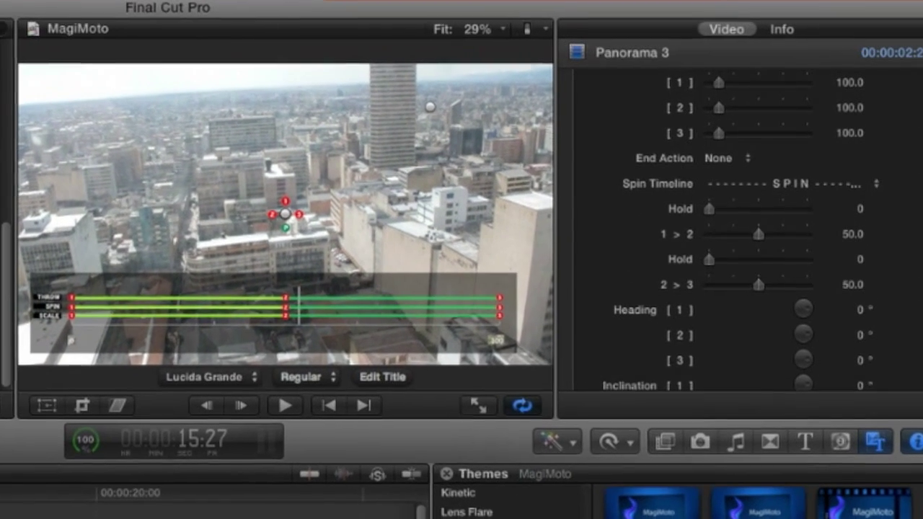
Toggle the Setup checkbox off and back on to show the on-screen timeline controls.
{"action": "scroll", "coordinate": [917, 281], "scroll_direction": "down", "scroll_amount": 10}
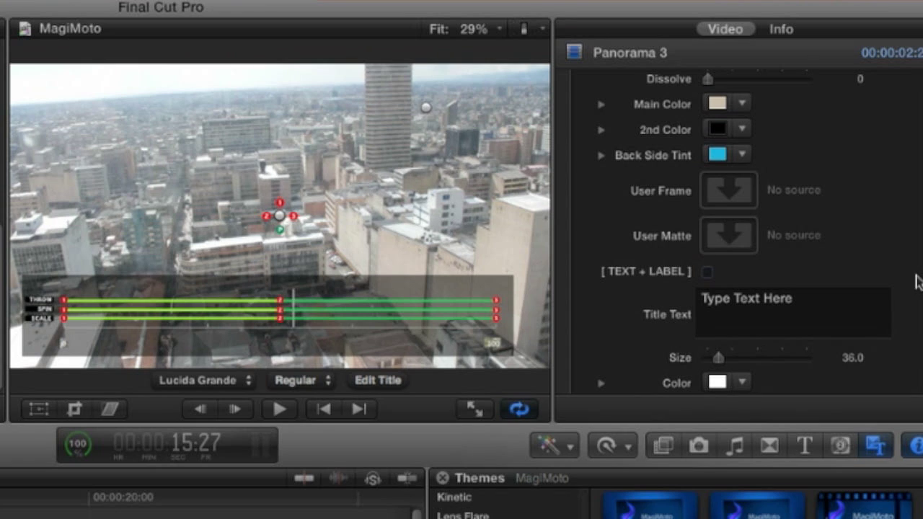
{"action": "scroll", "coordinate": [908, 282], "scroll_direction": "down", "scroll_amount": 1}
{"action": "scroll", "coordinate": [742, 231], "scroll_direction": "up", "scroll_amount": 15}
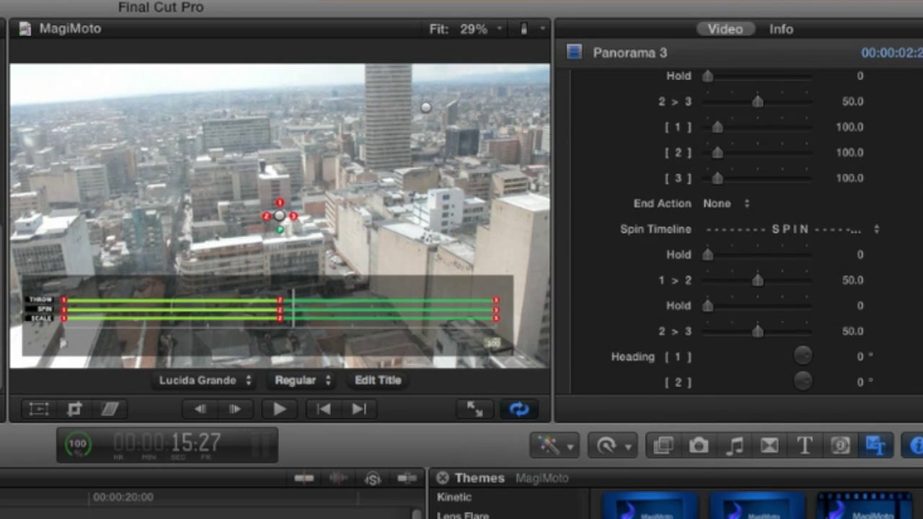
{"action": "scroll", "coordinate": [743, 238], "scroll_direction": "up", "scroll_amount": 3}
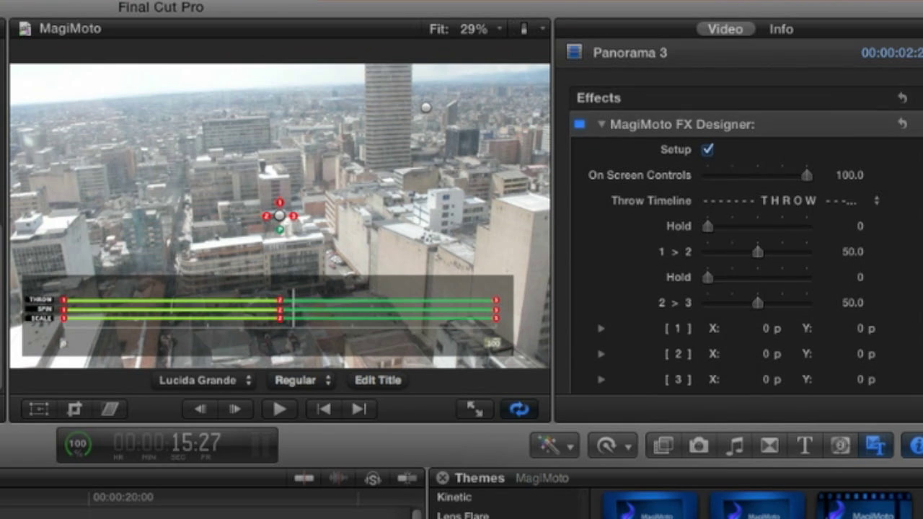
{"action": "scroll", "coordinate": [743, 238], "scroll_direction": "down", "scroll_amount": 2}
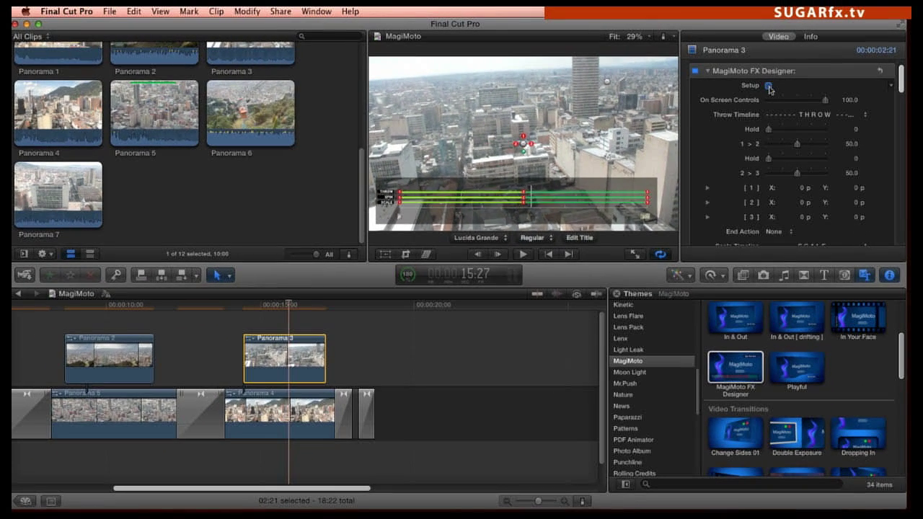
{"action": "left_click", "coordinate": [769, 86]}
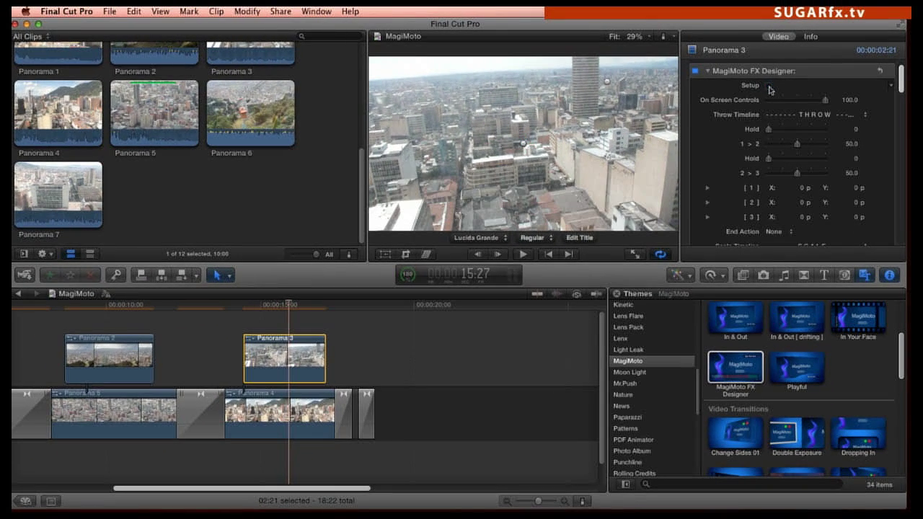
{"action": "left_click", "coordinate": [769, 86]}
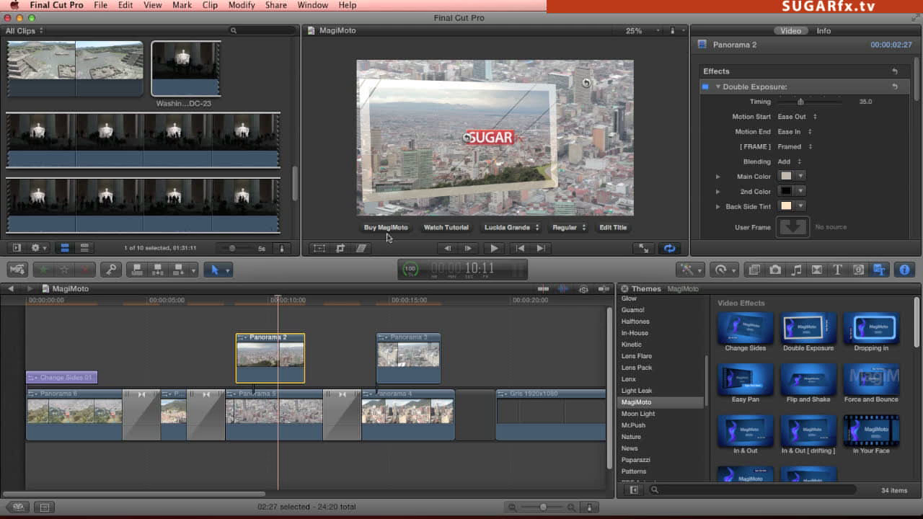
Open FxFactory's MagiMoto Registration dialog via Buy MagiMoto under the viewer.
{"action": "left_click", "coordinate": [388, 228]}
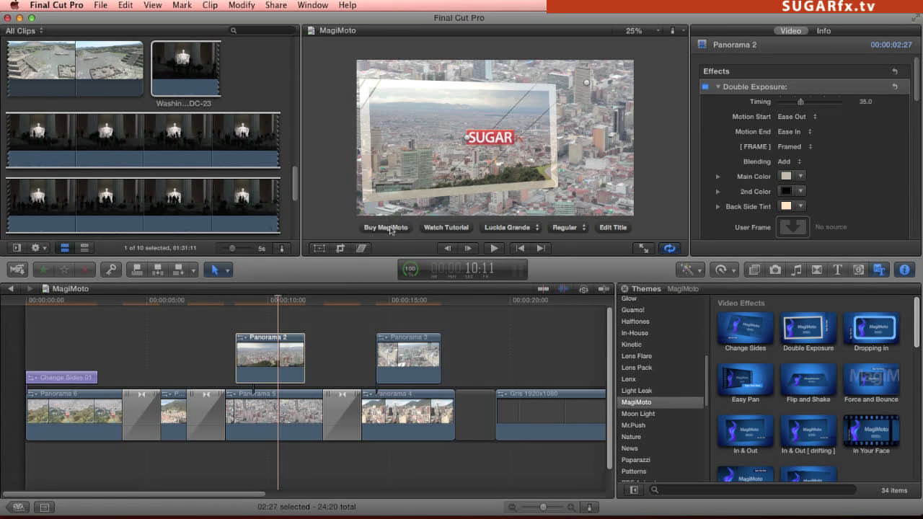